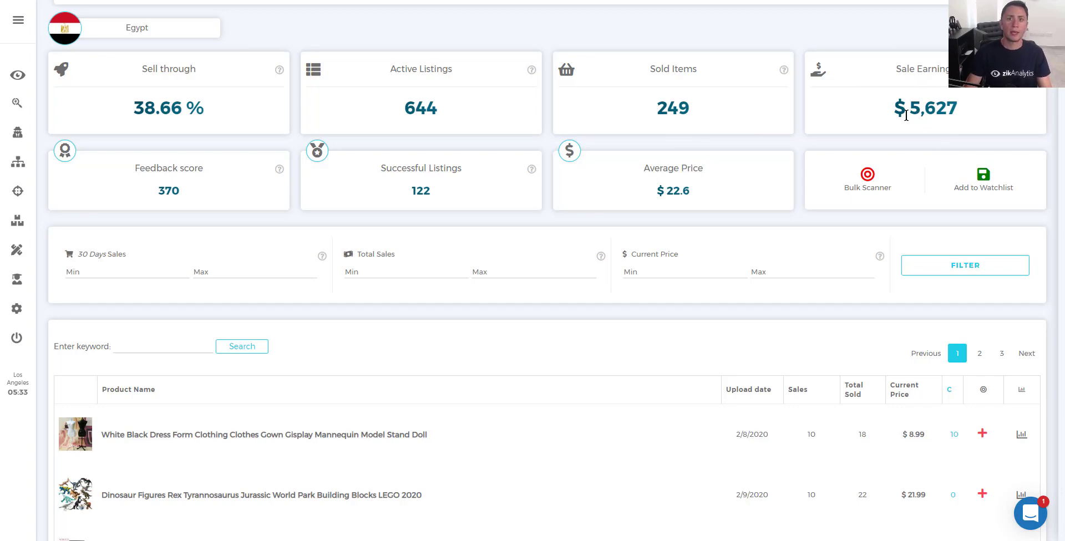
Examine the eBay competitor's sales summary, including sale earnings, and the product pictures and figures in the listings table.
left_click_drag(907, 115, 953, 111)
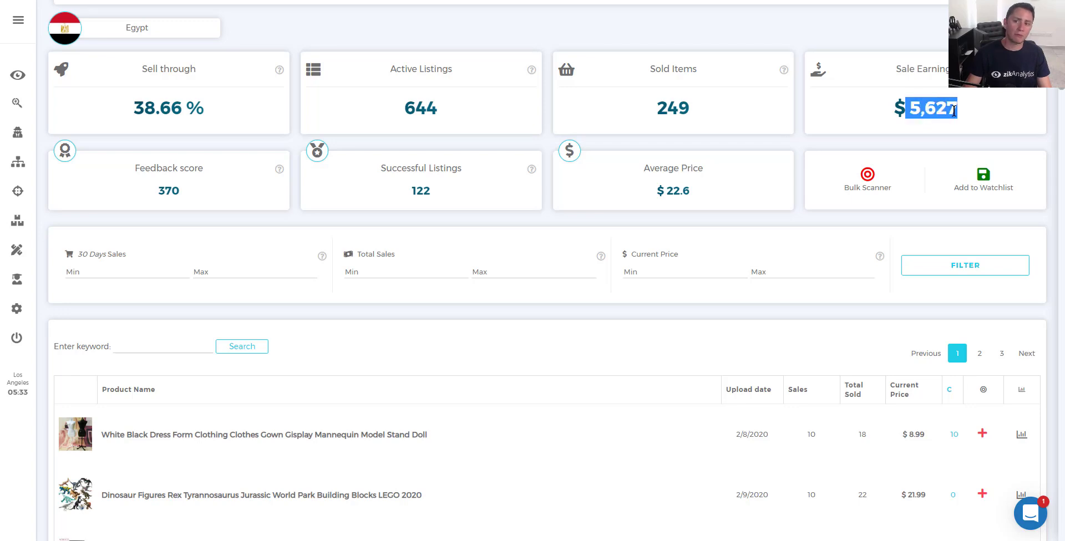
left_click(932, 128)
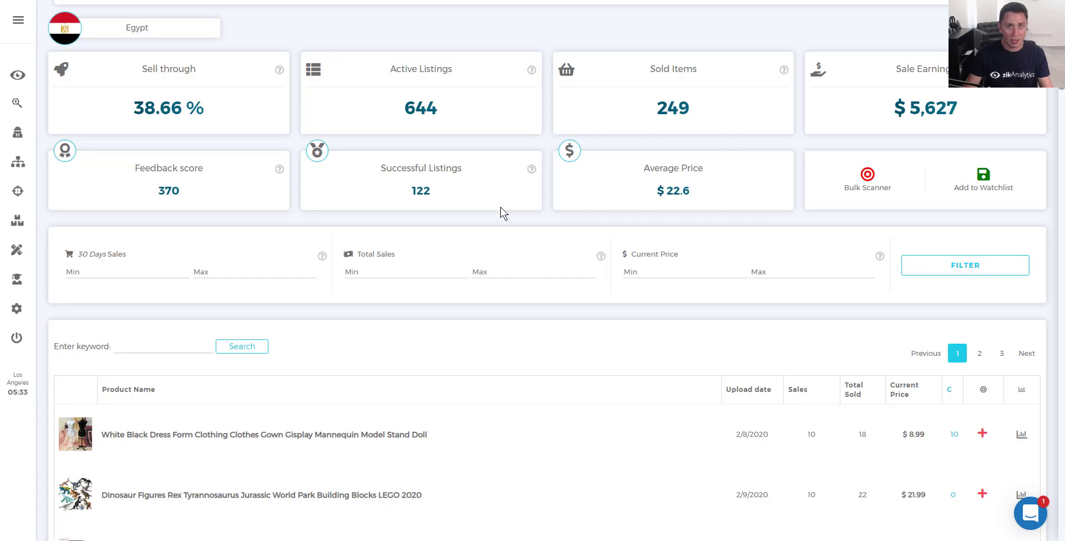
scroll(205, 338, "down", 1)
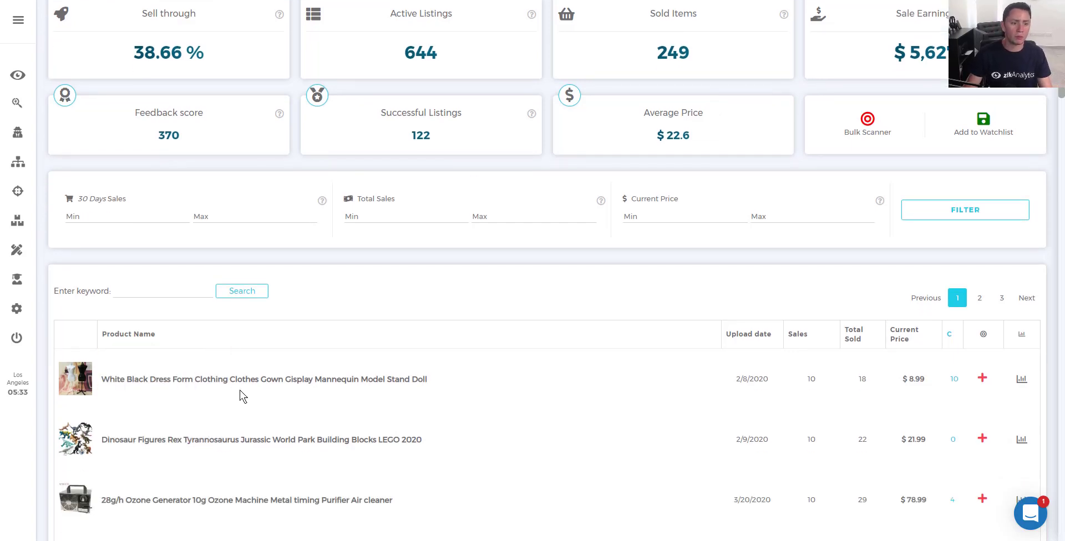
scroll(332, 402, "up", 1)
scroll(404, 408, "up", 2)
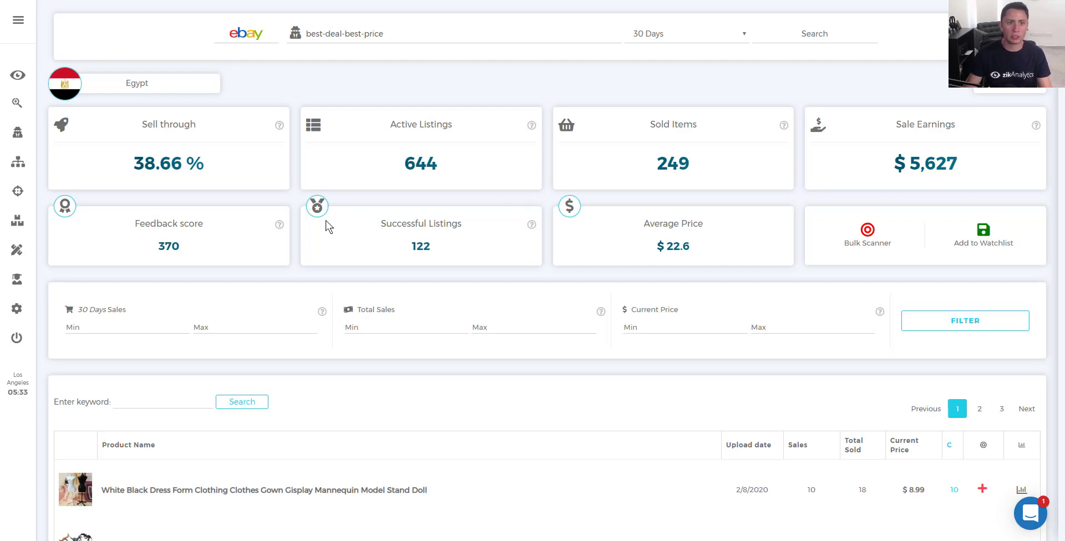
scroll(327, 222, "down", 1)
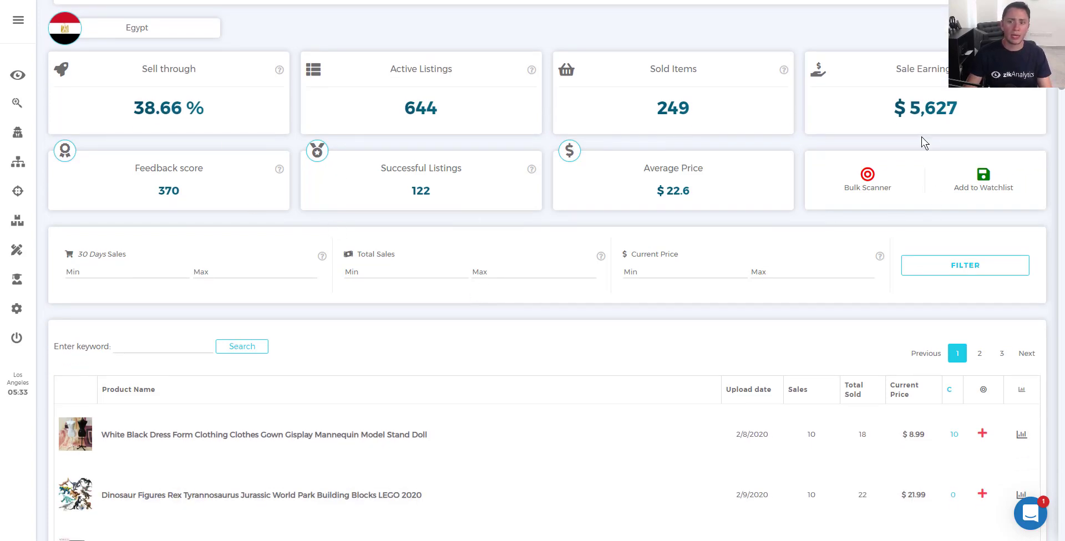
mouse_move(72, 430)
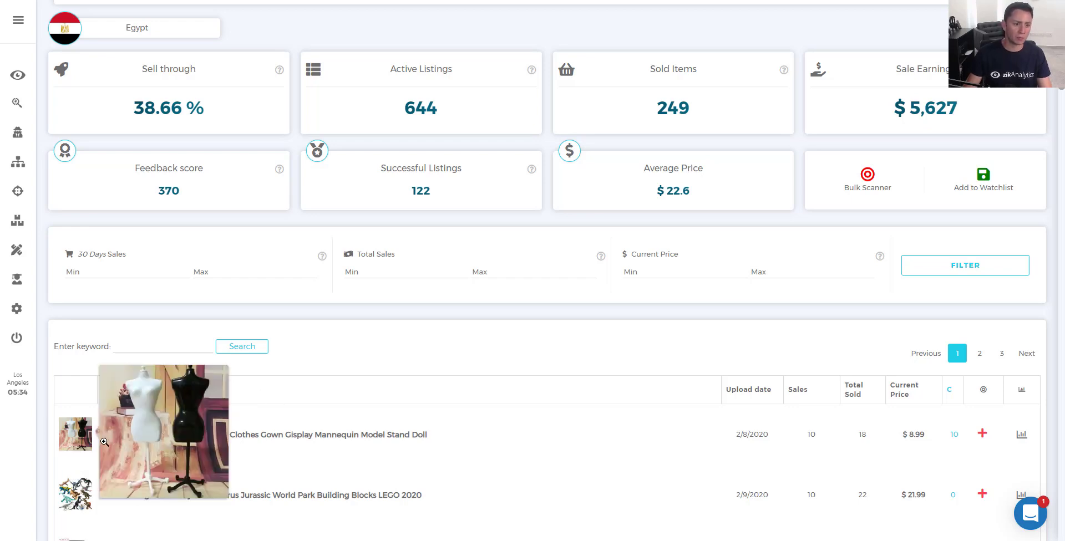
scroll(104, 442, "down", 1)
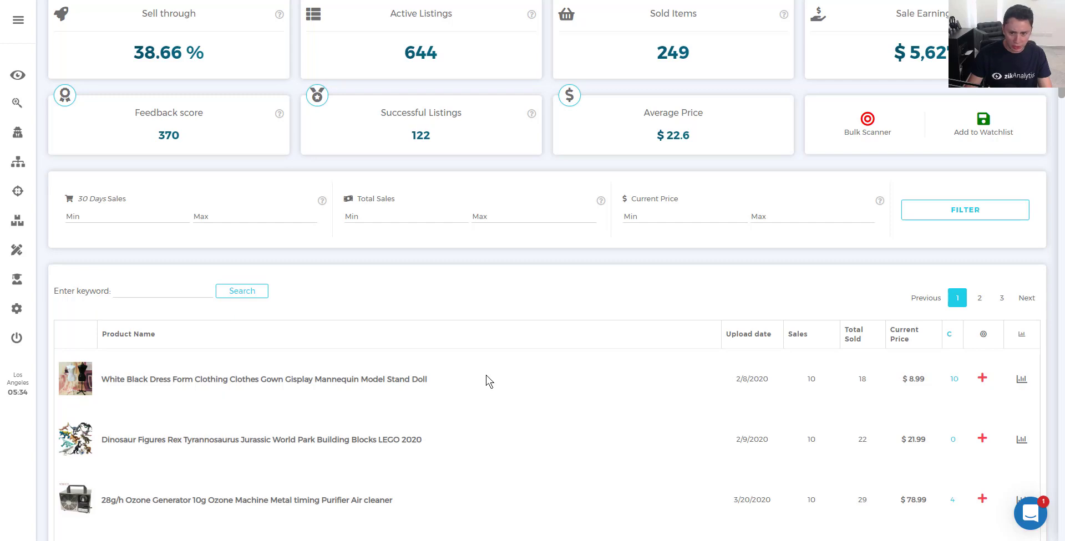
scroll(146, 388, "down", 1)
mouse_move(67, 321)
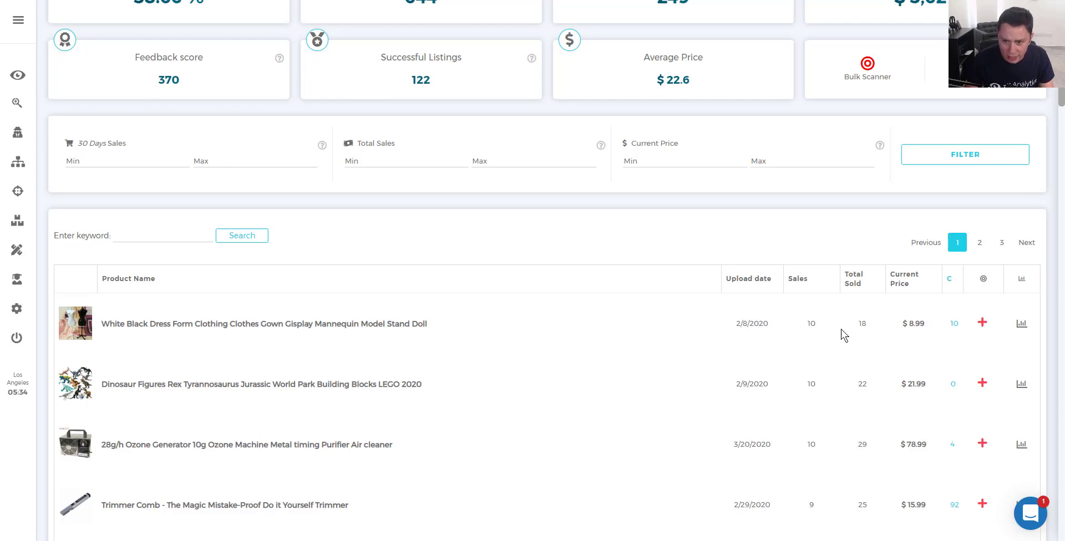
scroll(811, 283, "up", 2)
scroll(811, 282, "up", 1)
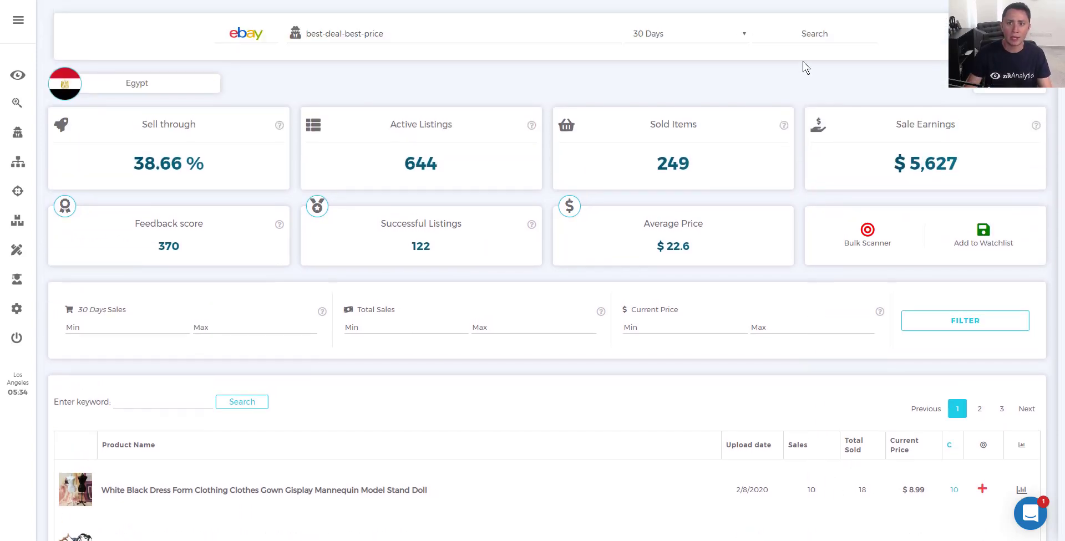
Check the available sales period options and review the price and sales figures of the White Black Dress Form mannequin listing.
left_click(721, 34)
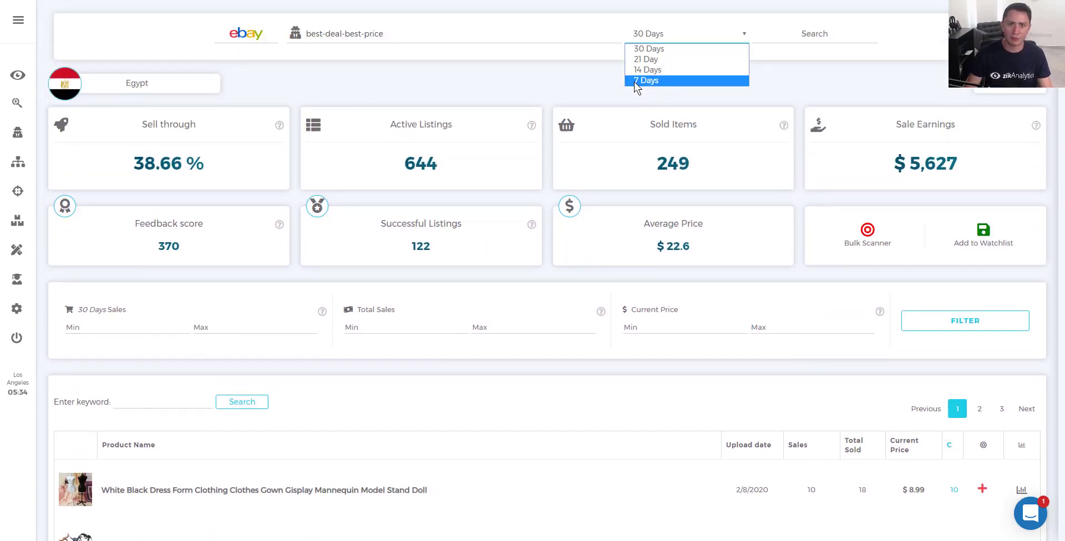
left_click(778, 72)
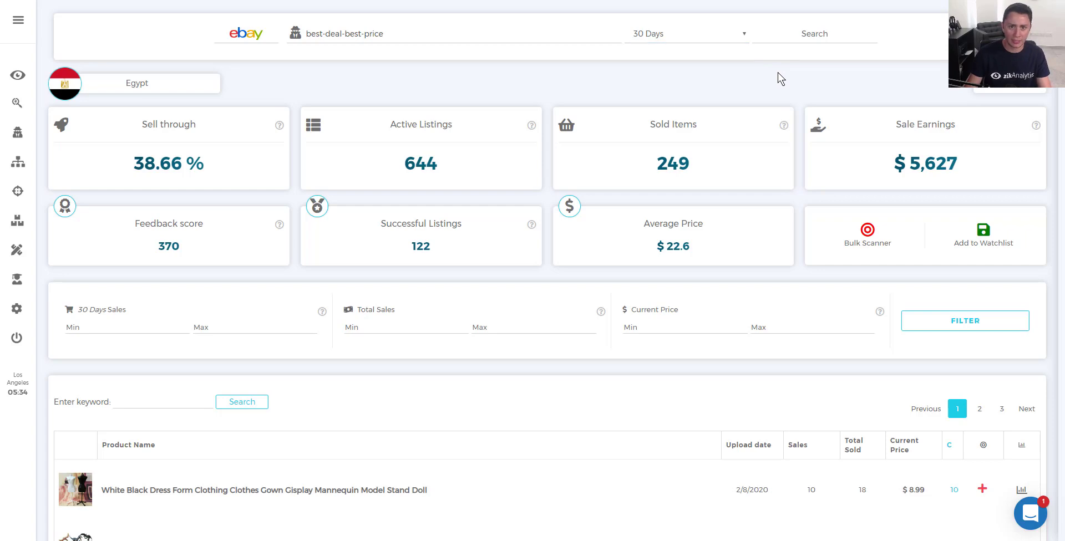
scroll(776, 72, "down", 4)
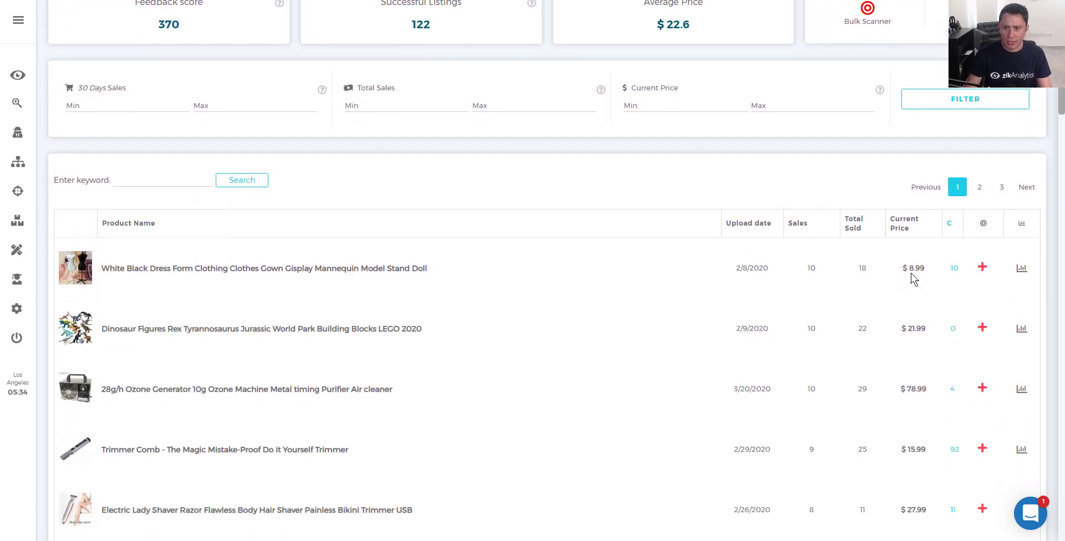
scroll(878, 268, "up", 1)
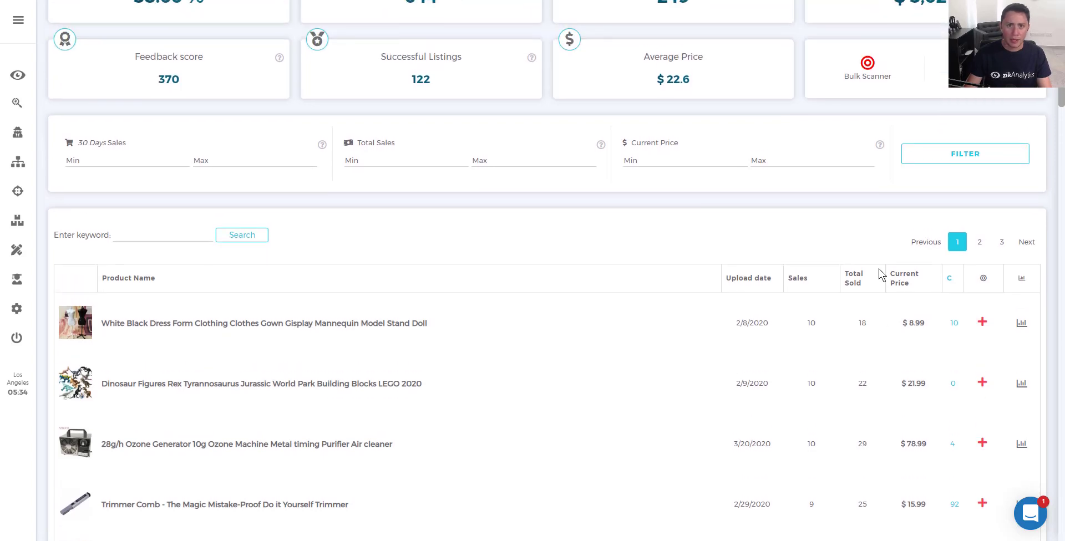
scroll(864, 331, "down", 1)
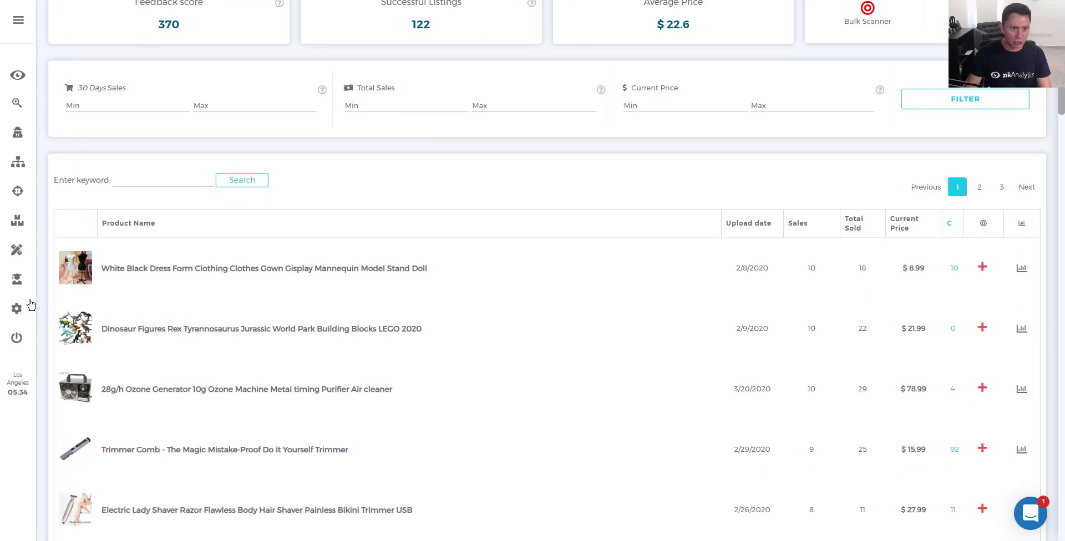
mouse_move(63, 275)
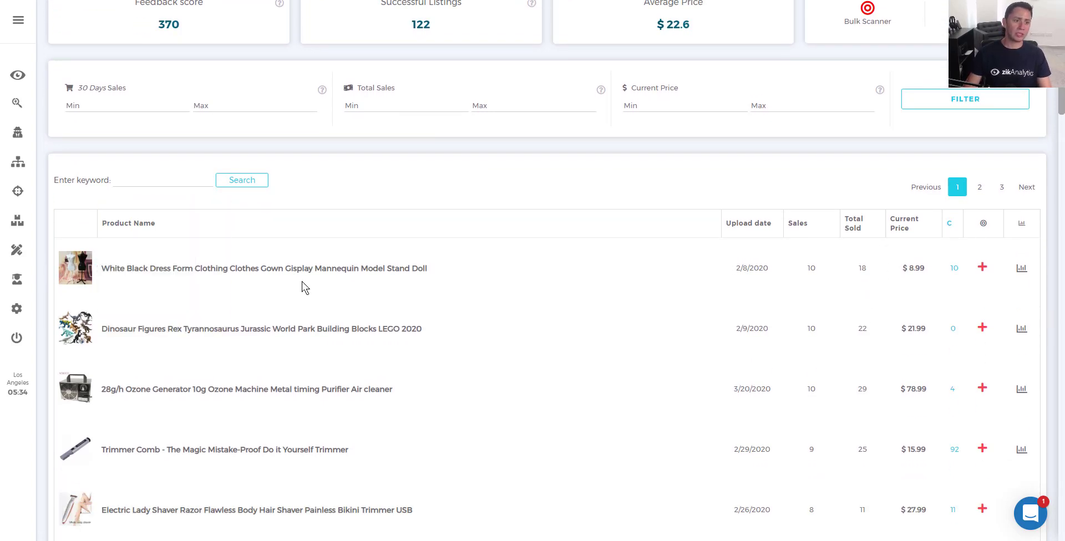
Run a Google image search for the White Black Dress Form mannequin and open the "dress form stand - AliExpress" matching page.
left_click(982, 268)
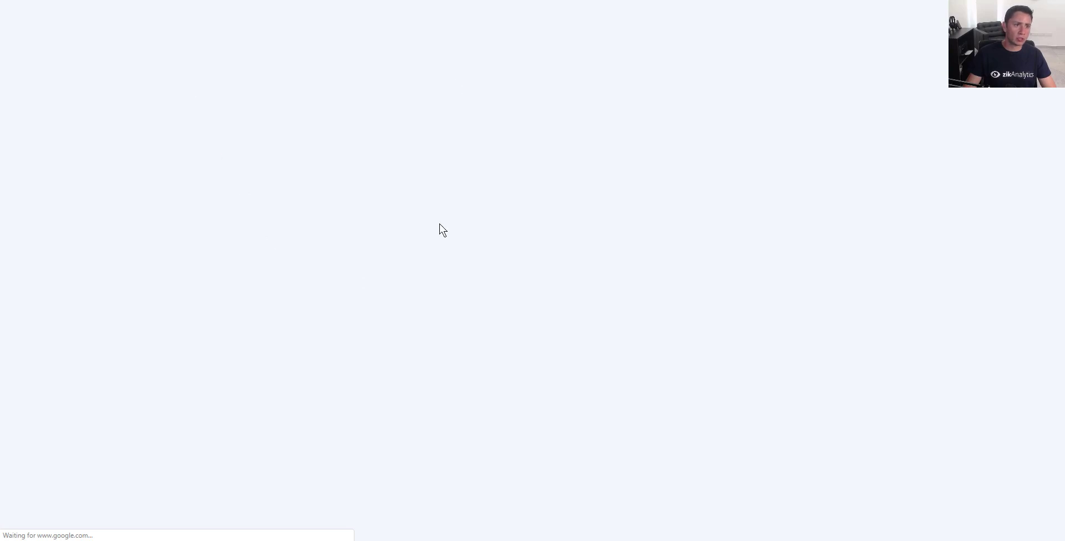
scroll(309, 202, "down", 6)
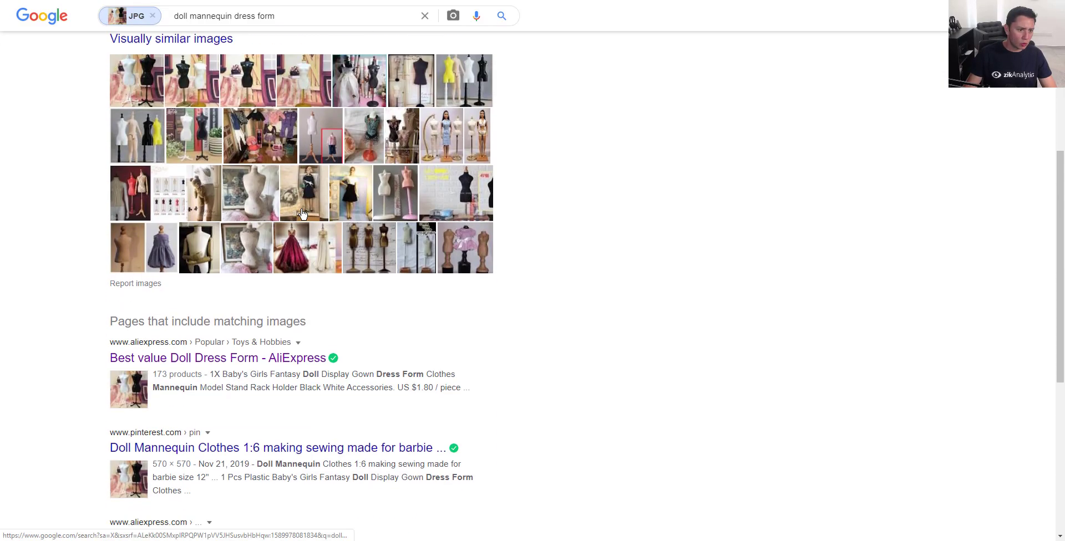
scroll(302, 214, "down", 2)
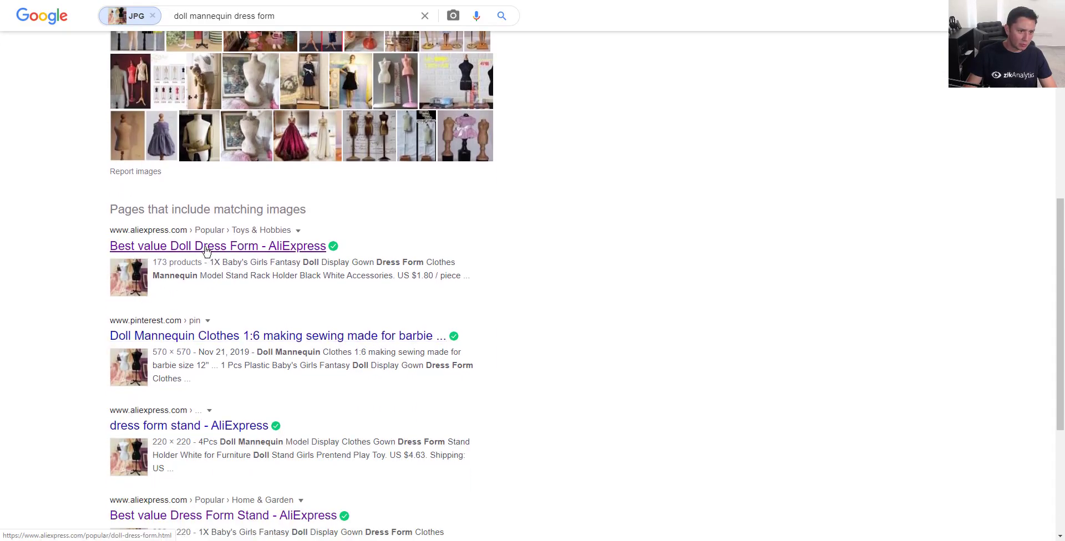
scroll(183, 338, "down", 3)
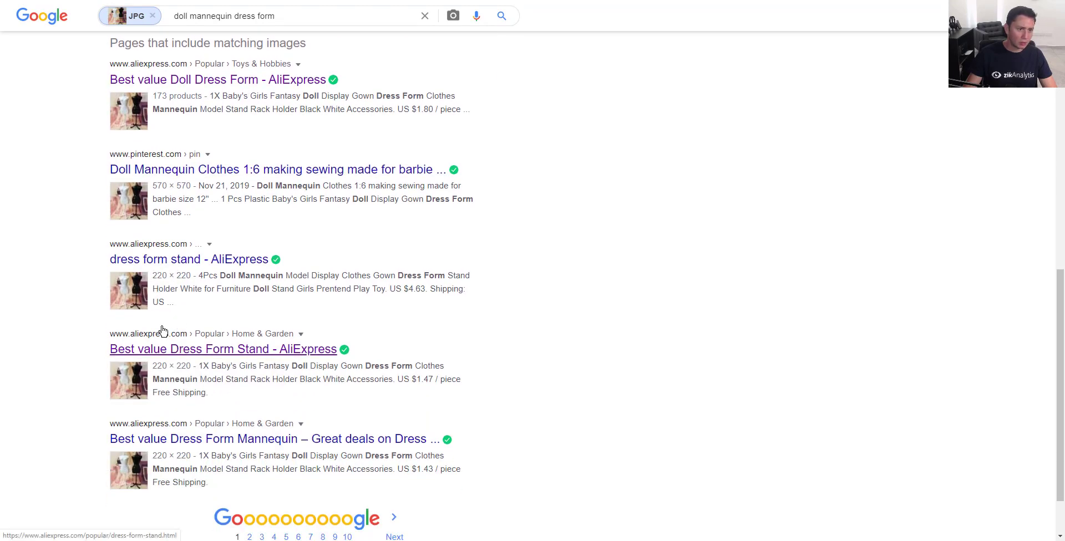
left_click(255, 259)
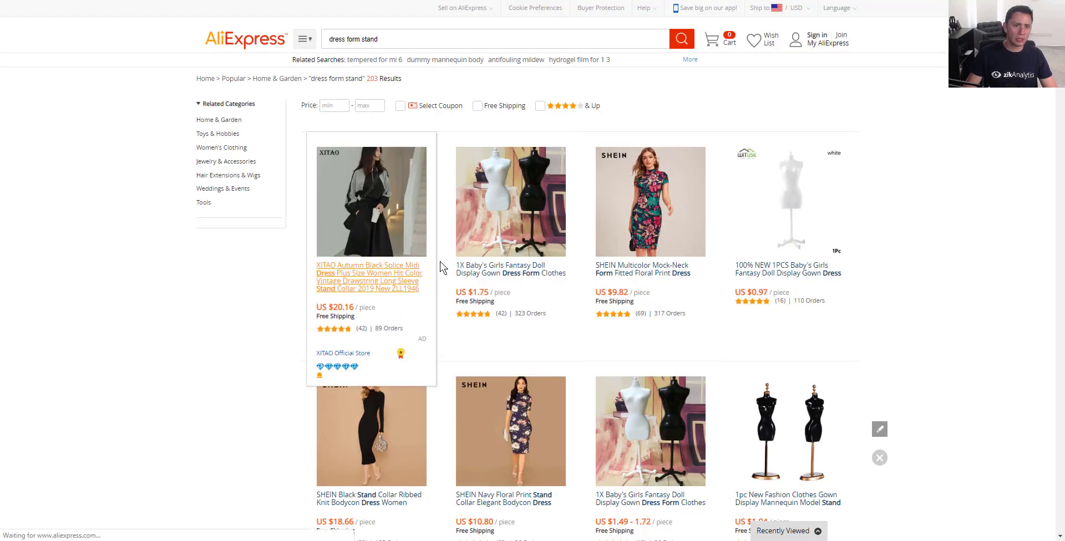
Open the AliExpress listing for the black and white doll dress form mannequins and examine its price and shipping terms.
left_click(509, 247)
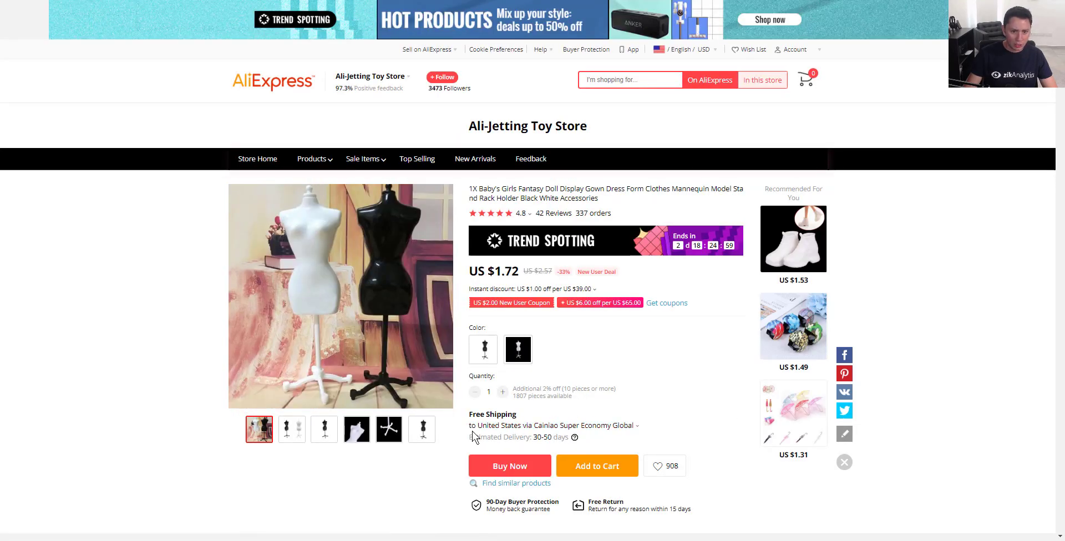
mouse_move(472, 427)
left_mouse_down()
mouse_move(517, 414)
mouse_move(469, 415)
left_mouse_up()
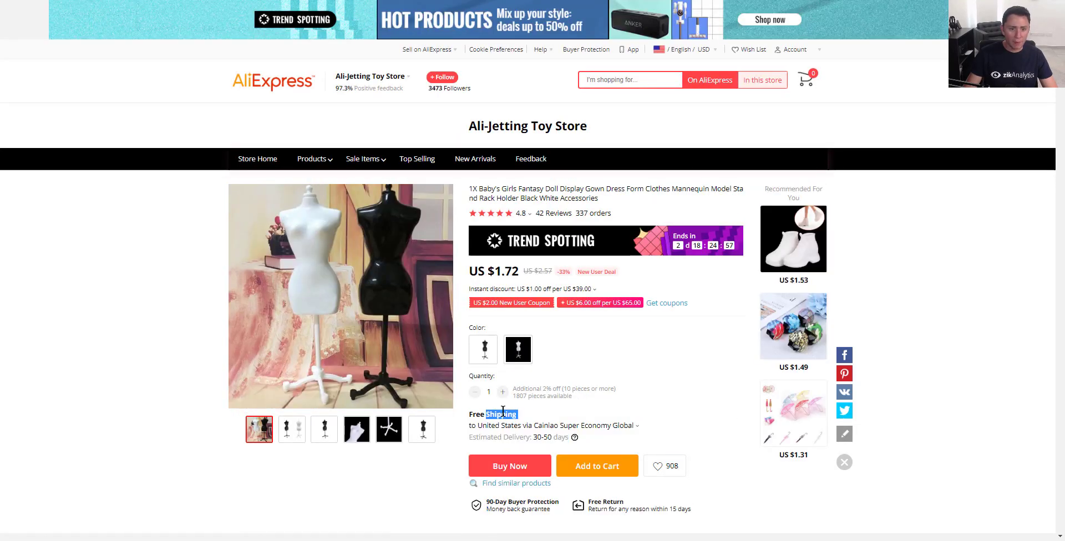
scroll(516, 444, "down", 1)
left_click(509, 466)
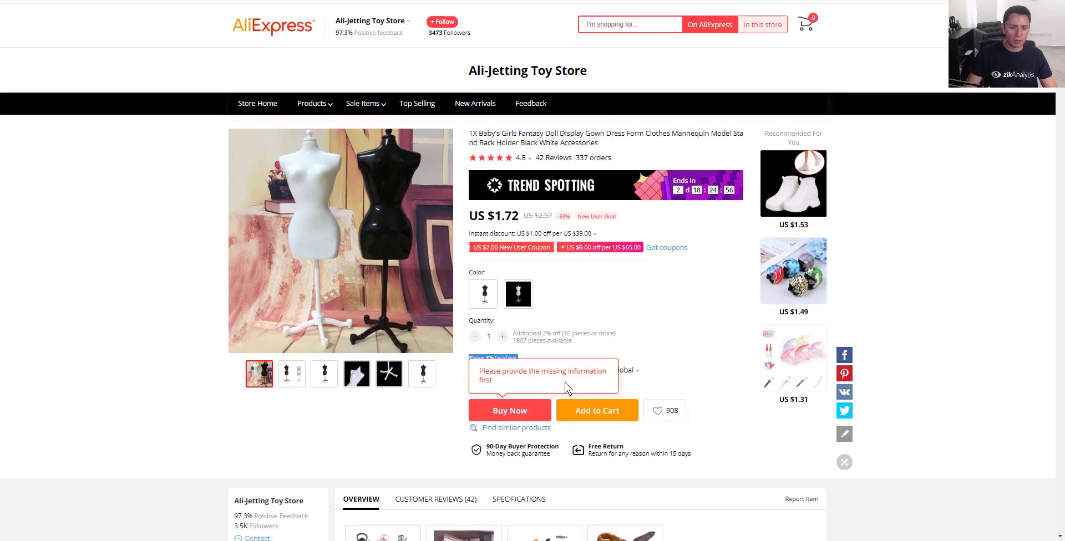
left_click(687, 333)
scroll(507, 278, "up", 1)
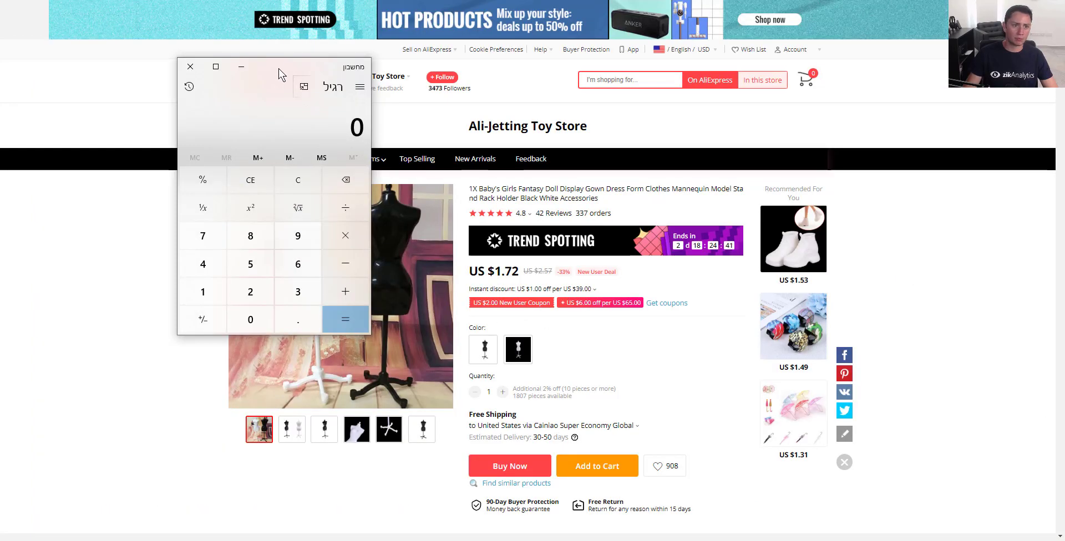
Switch to the calculator and subtract 1.2586 from the 8.99 selling price.
left_click_drag(279, 68, 198, 80)
left_click(168, 249)
left_click(215, 333)
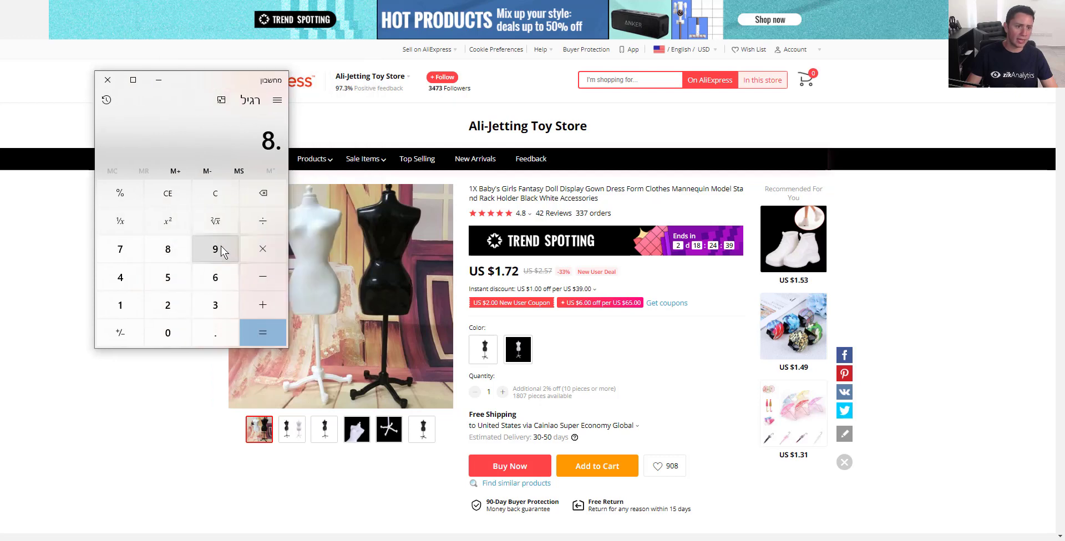
double_click(215, 249)
left_click(263, 276)
left_click(93, 311)
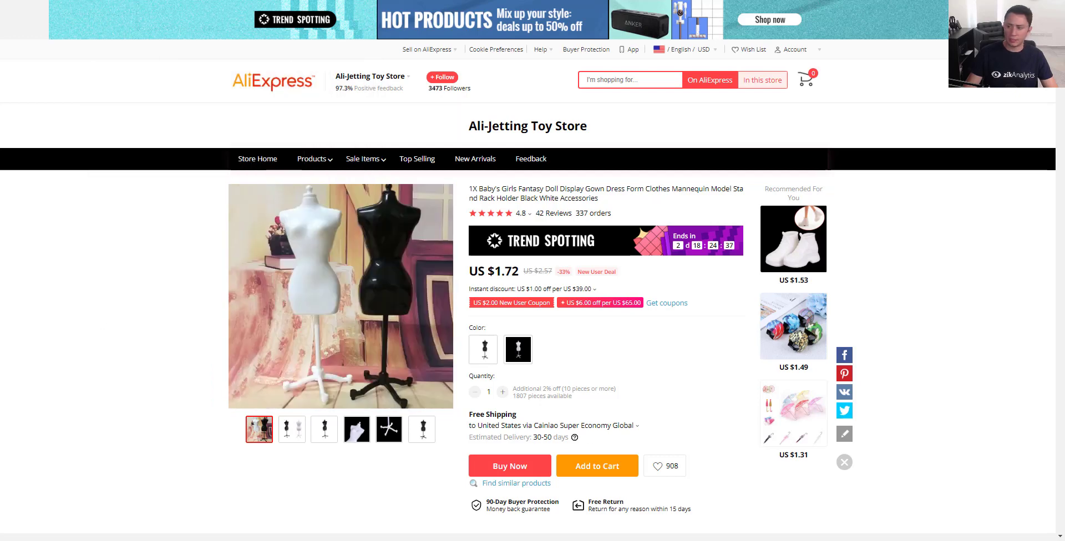
key("alt+Tab")
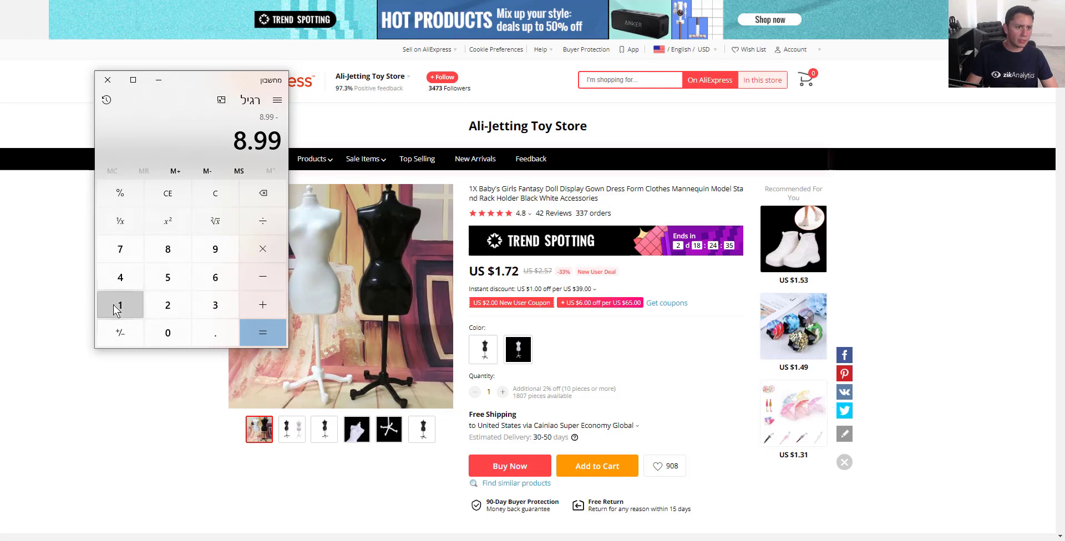
type("1.2586")
left_click(259, 324)
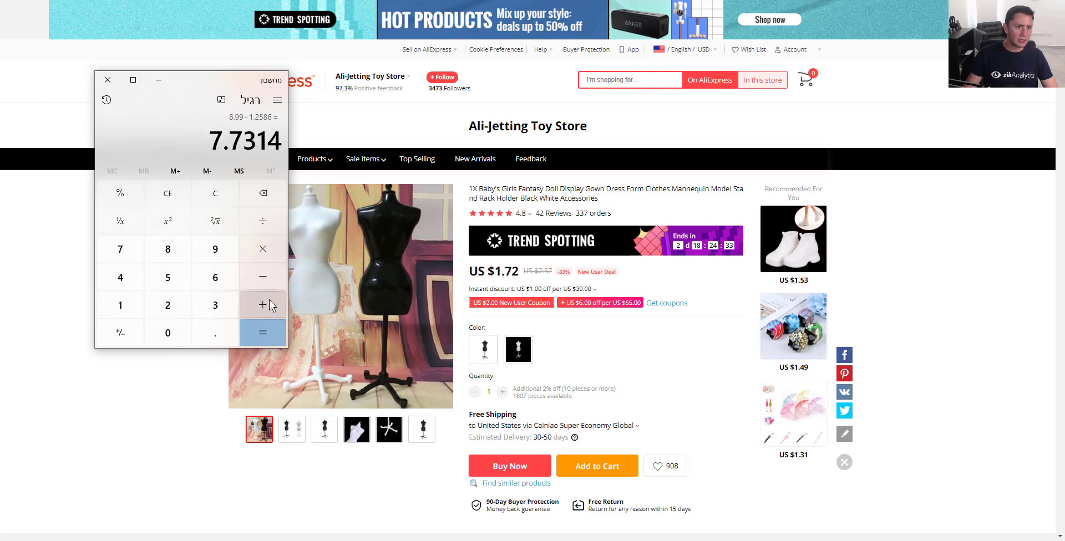
Subtract 0.3 from the calculated amount.
left_click(252, 287)
left_click(168, 333)
left_click(227, 338)
left_click(223, 309)
left_click(263, 332)
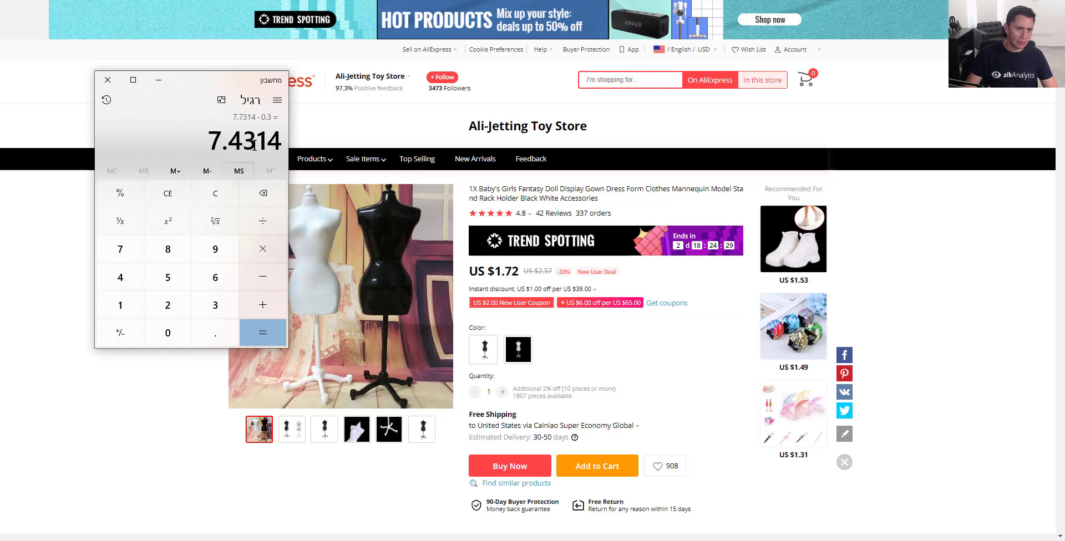
Subtract the 1.72 AliExpress product cost from the remaining amount to calculate the profit.
left_click(276, 278)
type("1")
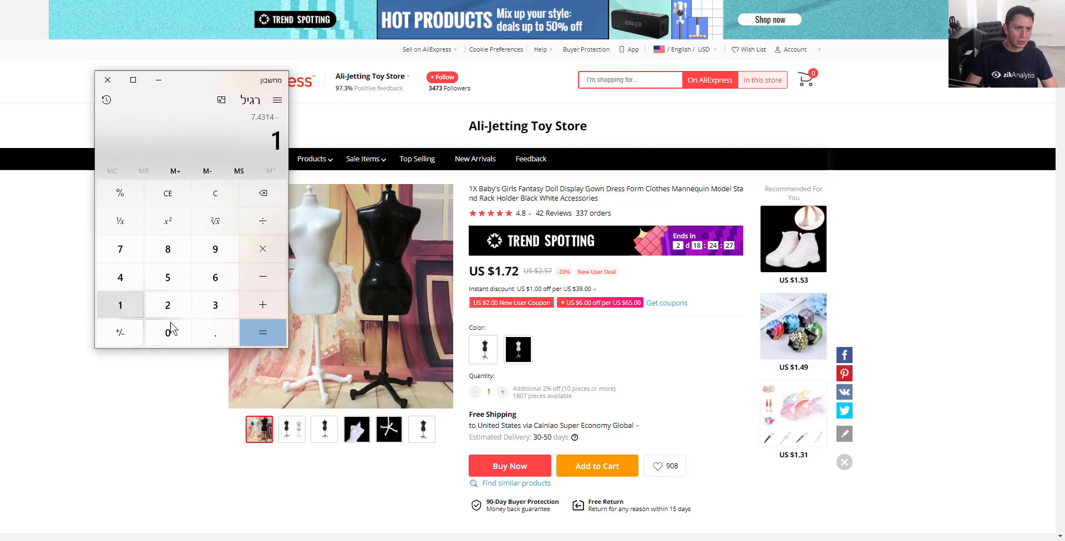
left_click(214, 333)
left_click(129, 248)
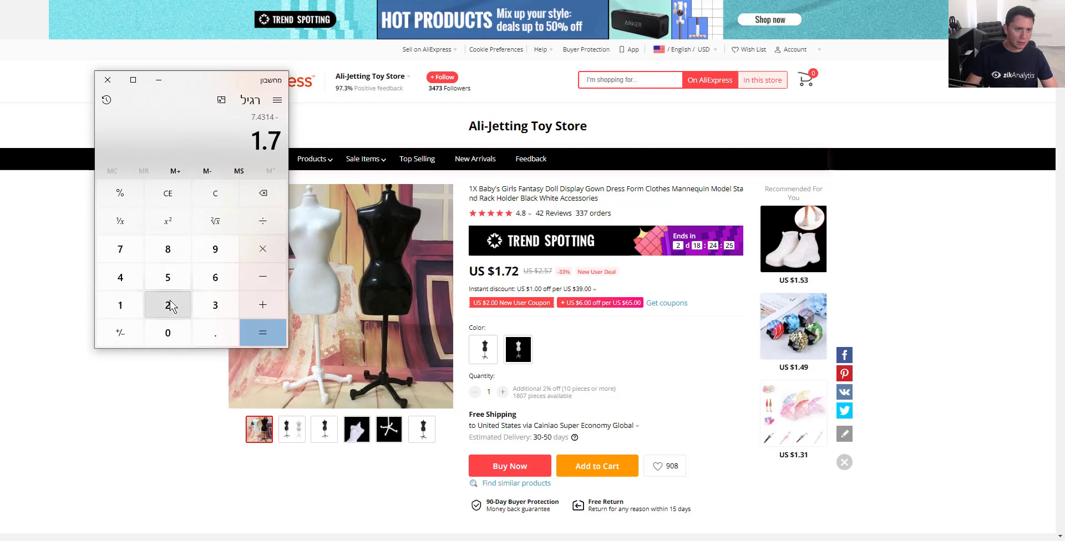
left_click(170, 308)
left_click(268, 338)
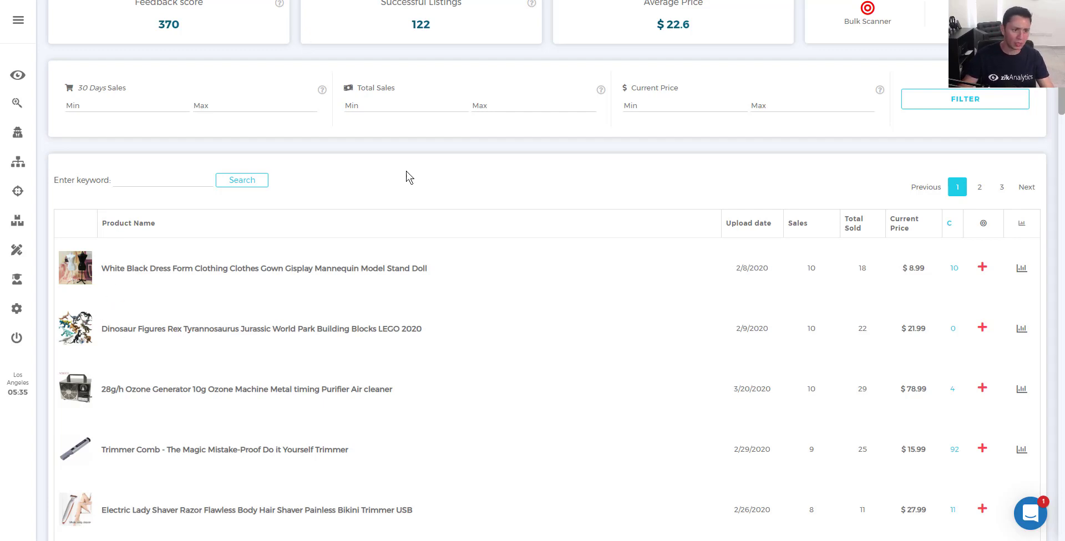
Return to the competitor's product table in ZIK Analytics and check the mannequin listing's sales and C column value.
mouse_move(64, 267)
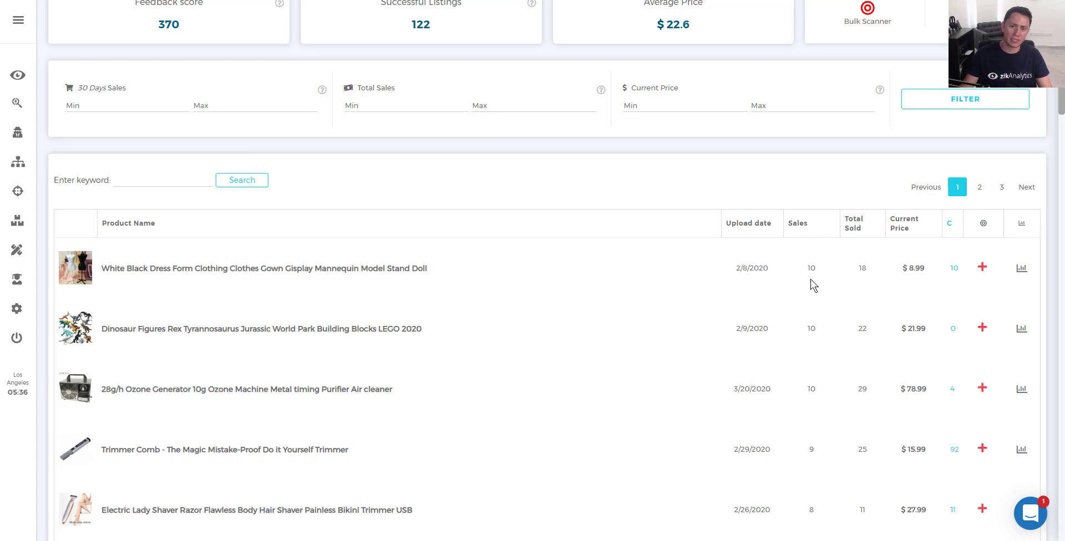
left_click_drag(955, 270, 956, 271)
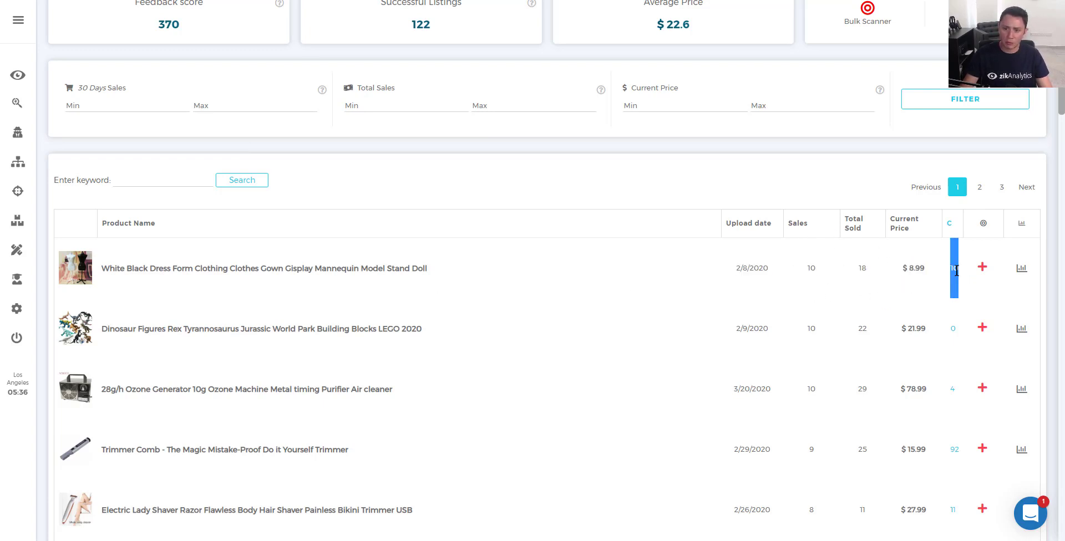
left_click(931, 291)
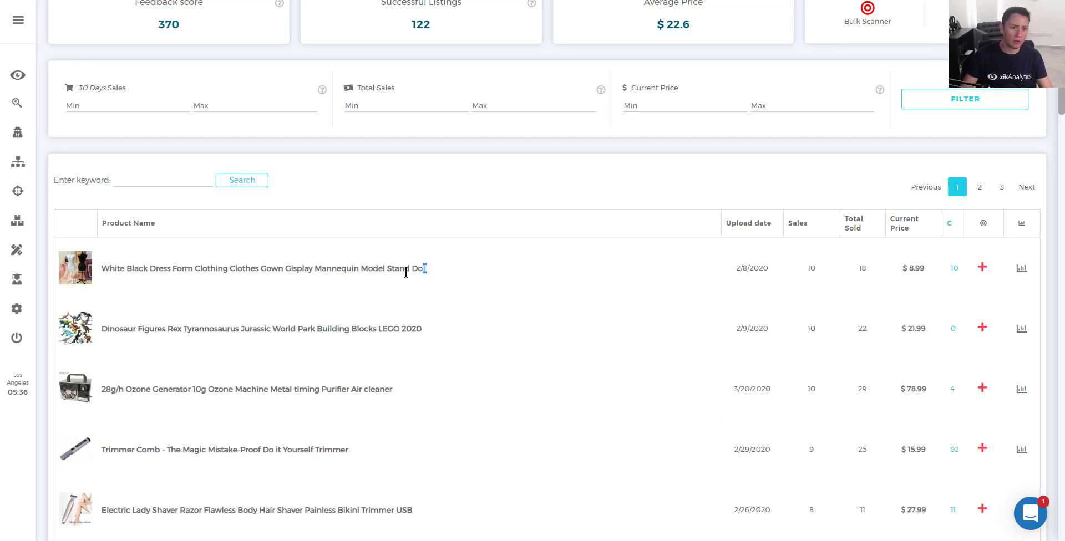
Open the mannequin dress form listing on eBay from the product table and review its price, sales and shipping terms.
left_click_drag(427, 269, 109, 270)
left_click_drag(907, 268, 919, 271)
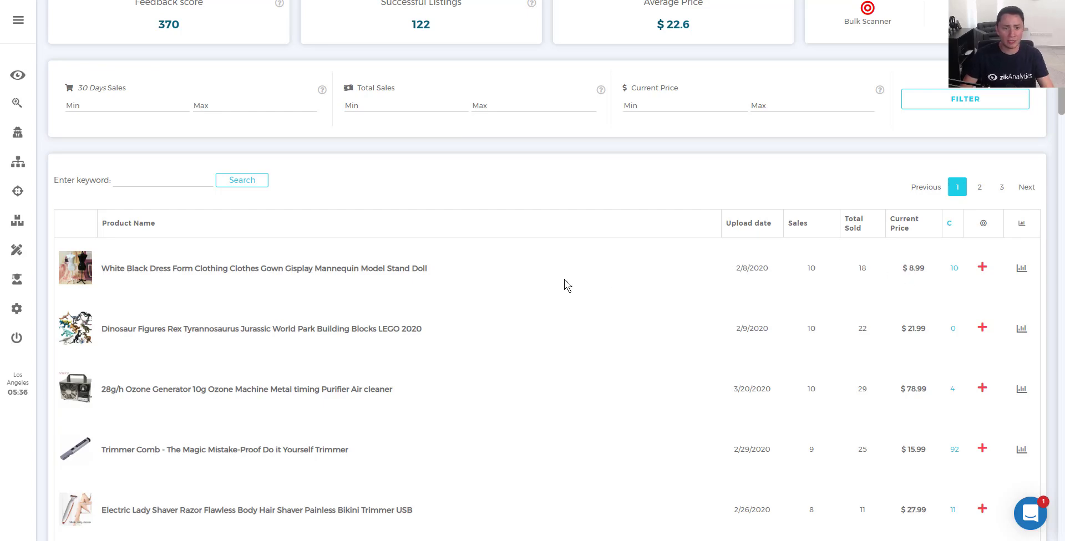
left_click(311, 269)
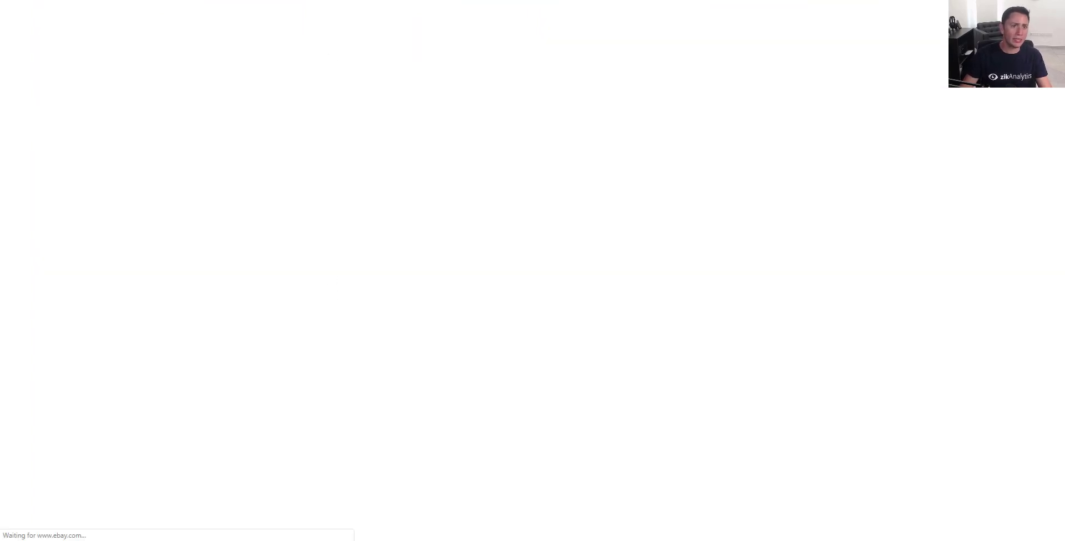
scroll(460, 167, "down", 3)
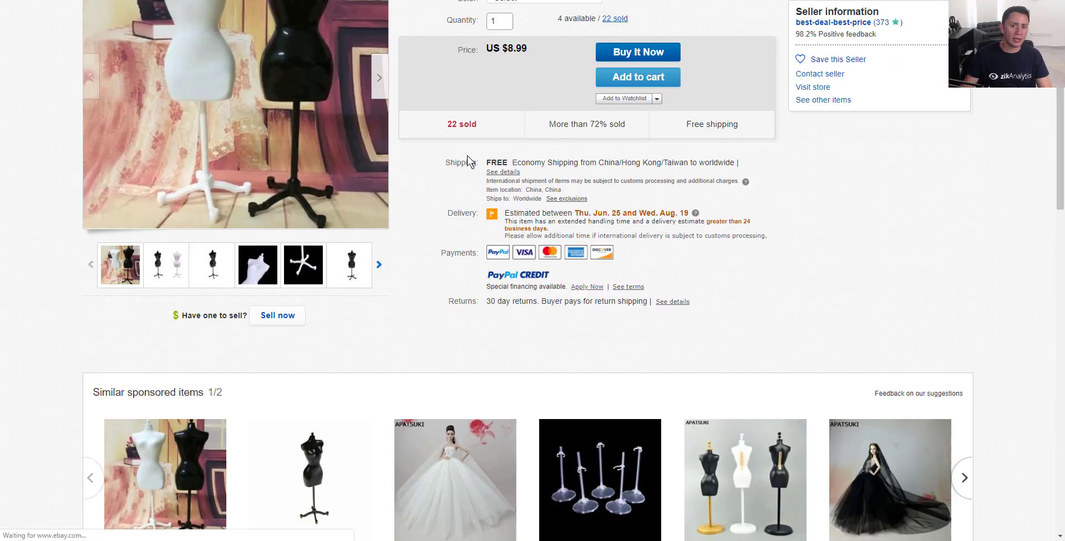
scroll(472, 156, "down", 4)
scroll(481, 157, "up", 7)
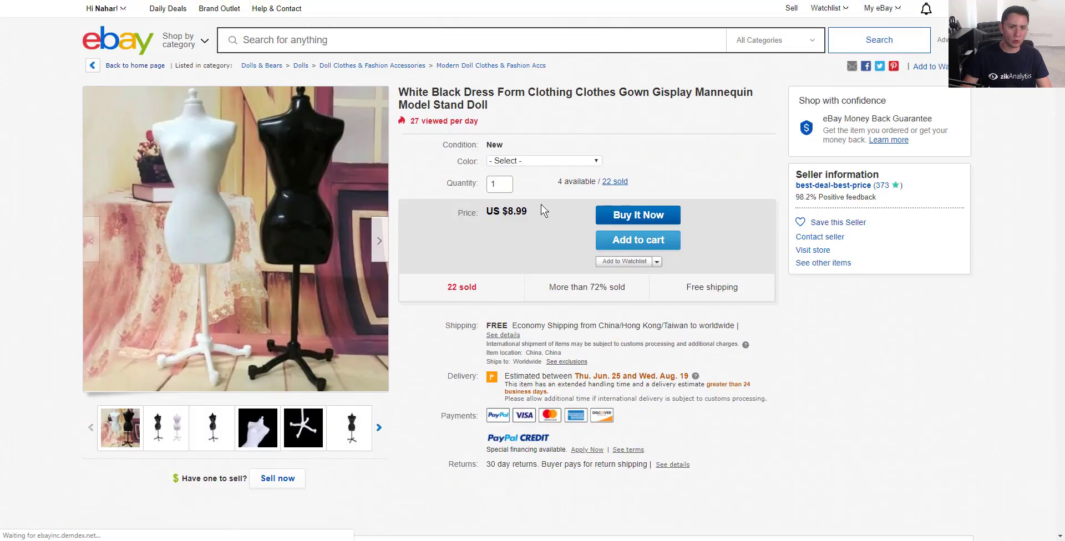
Check the mannequin listing's color selector and quantity field, and read its item specifics.
left_click(533, 161)
left_click(517, 185)
scroll(440, 171, "down", 2)
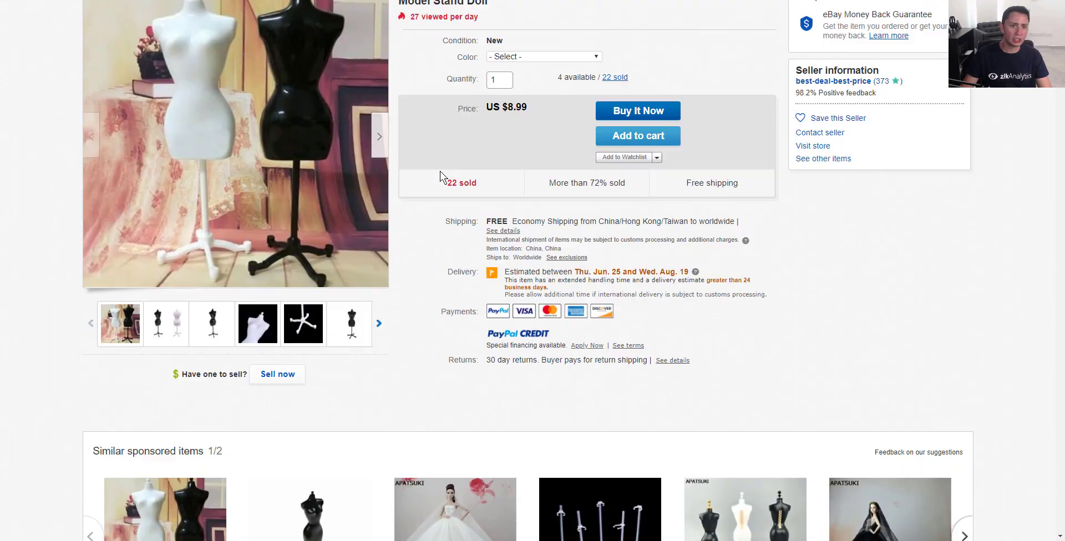
scroll(441, 171, "down", 9)
left_click_drag(116, 319, 651, 411)
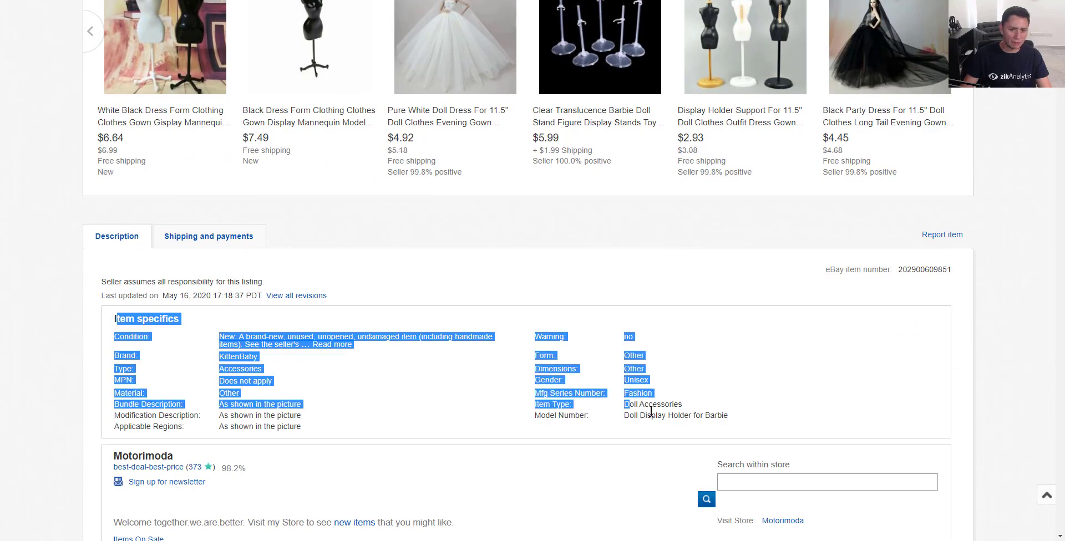
left_click(700, 414)
Show the listing's shipping and payments details and check the shipping service and handling time.
scroll(428, 302, "down", 2)
left_click(178, 125)
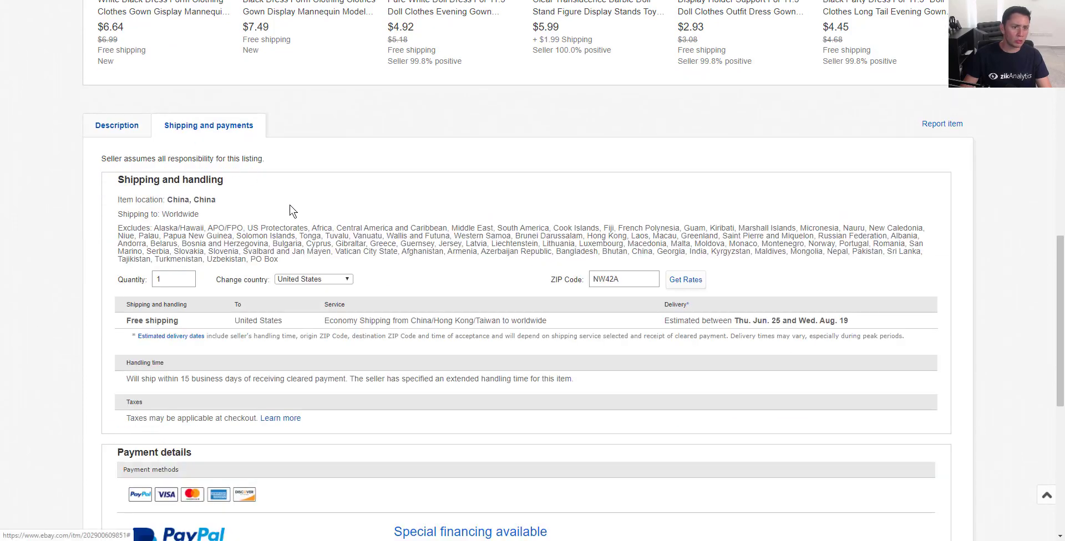
scroll(290, 209, "down", 2)
left_click_drag(235, 210, 444, 210)
left_click_drag(126, 267, 311, 272)
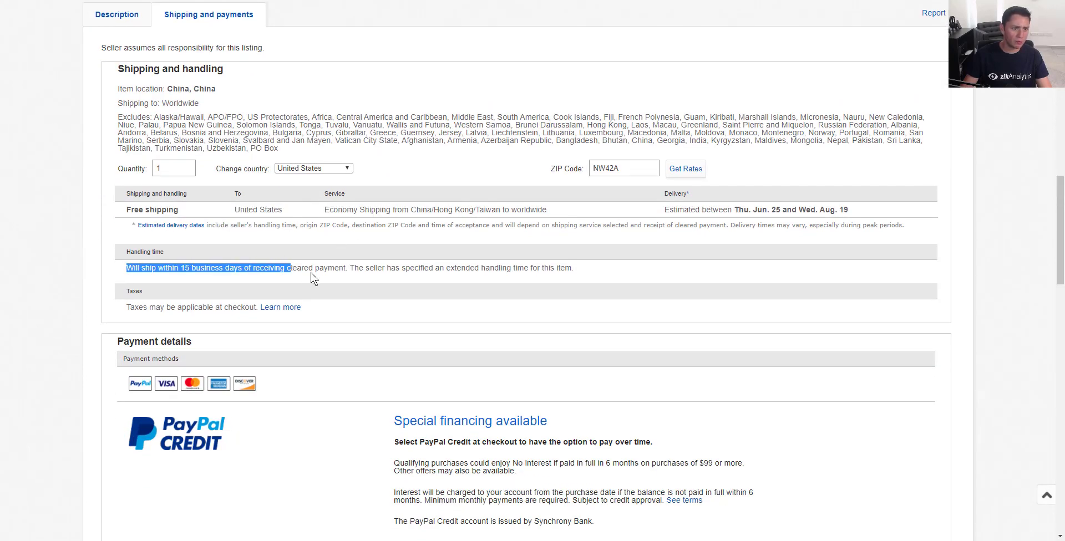
scroll(257, 181, "up", 3)
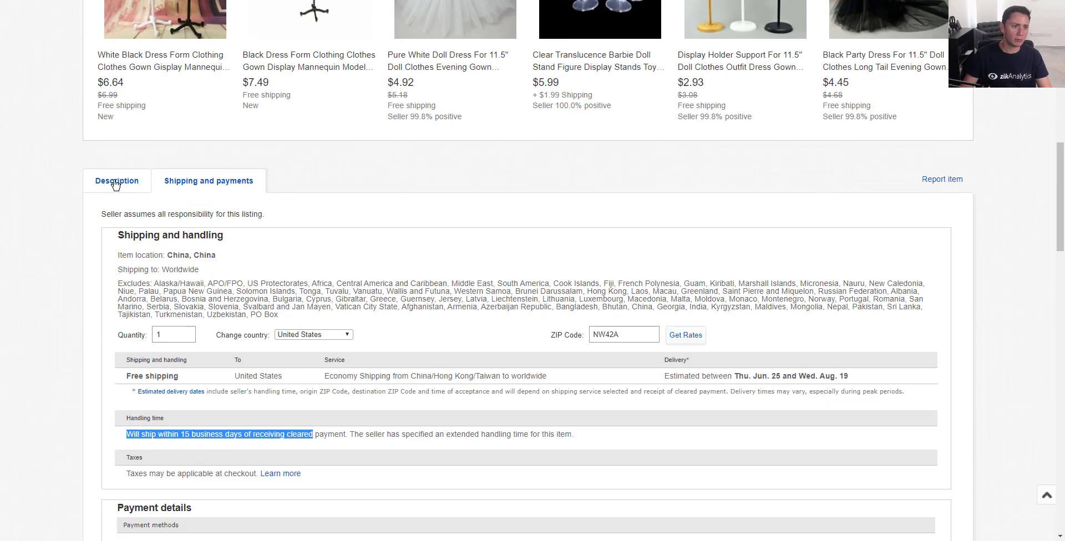
Review the product photos in the listing's description, and return to the competitor's product table in ZIK Analytics.
left_click(117, 183)
scroll(203, 161, "down", 9)
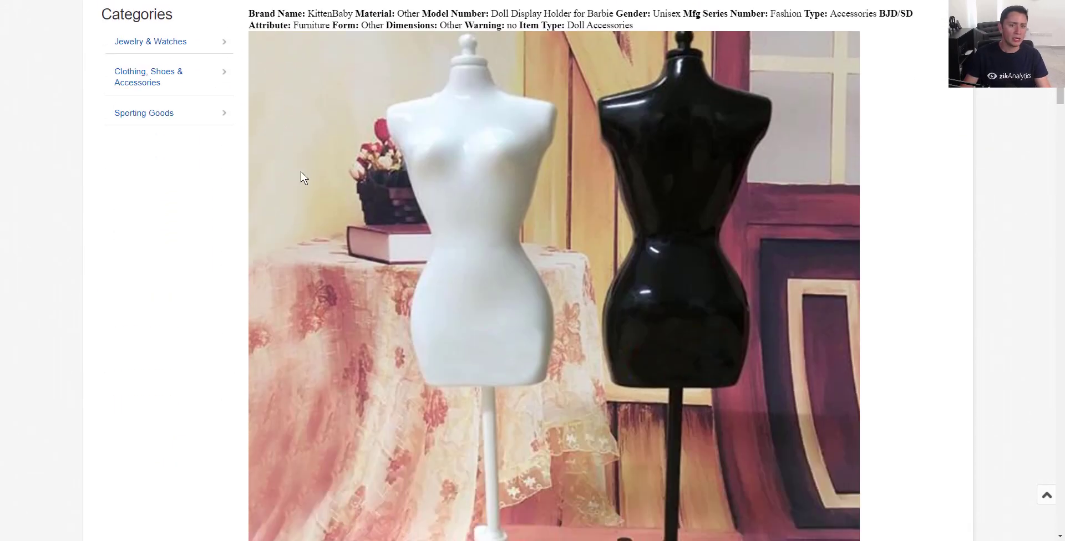
scroll(664, 436, "down", 1)
scroll(663, 435, "down", 10)
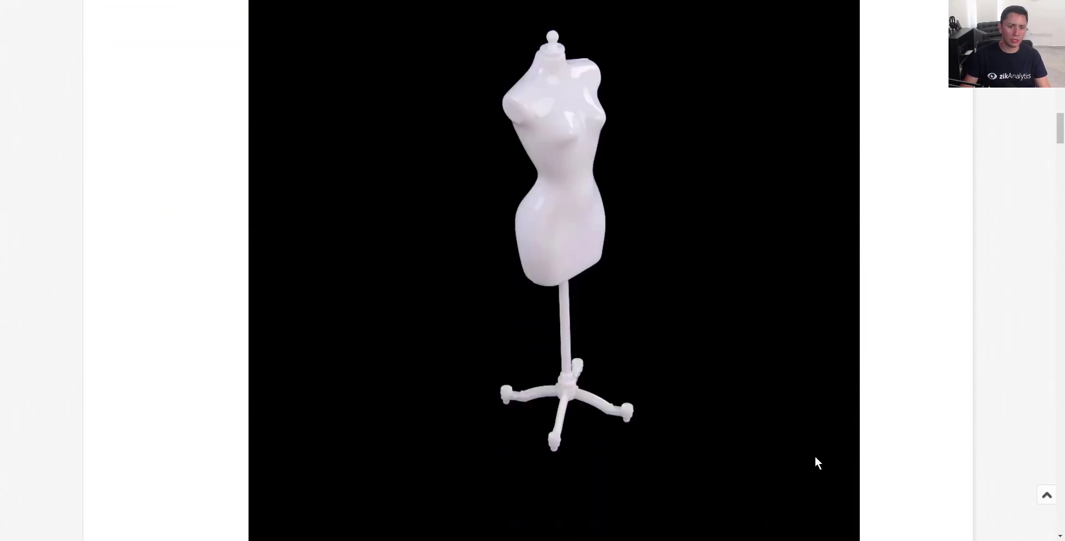
key("Home")
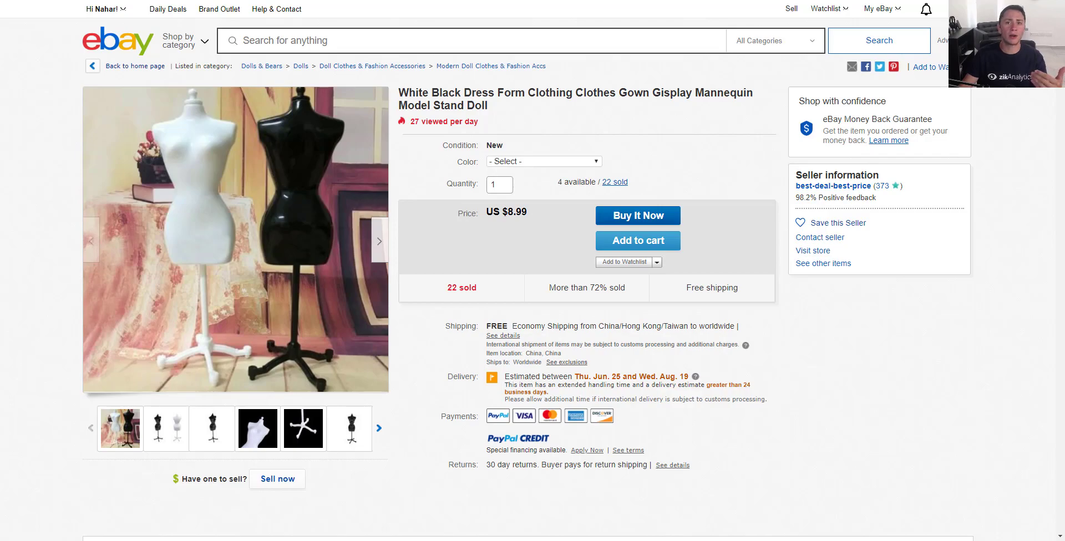
key("alt+Tab")
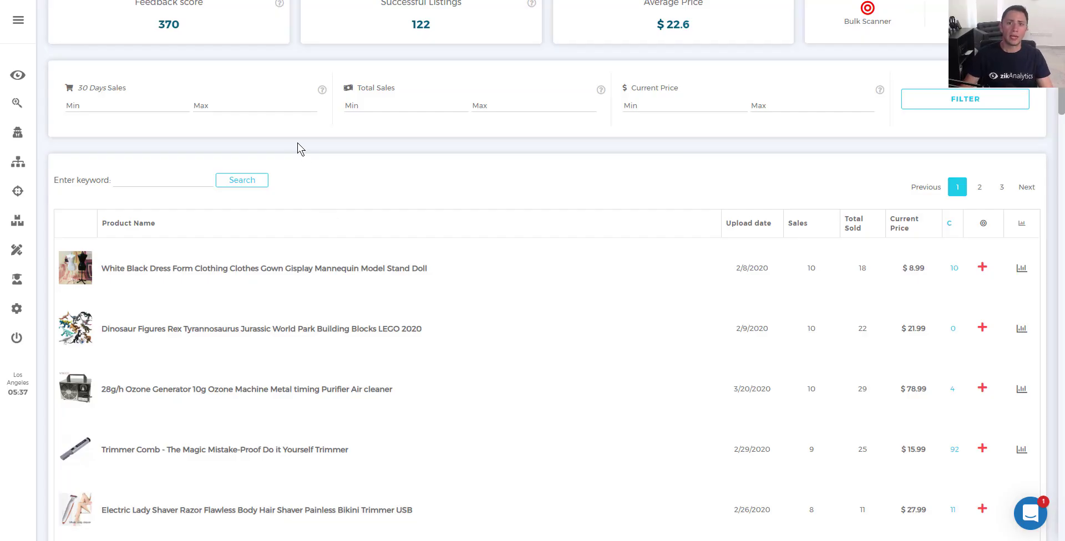
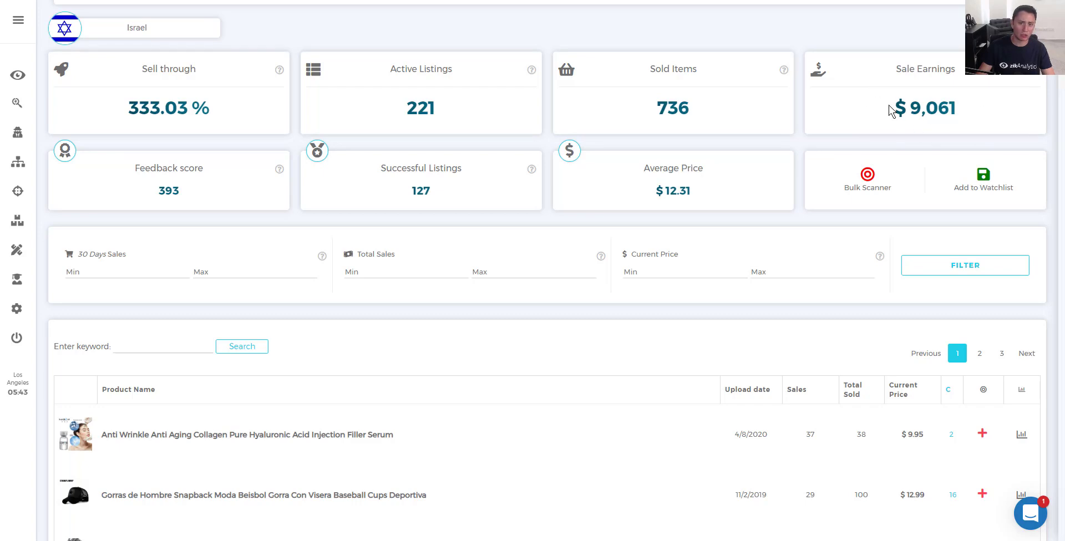
Check the average price of the Israel-based competitor's store.
left_click_drag(664, 191, 698, 192)
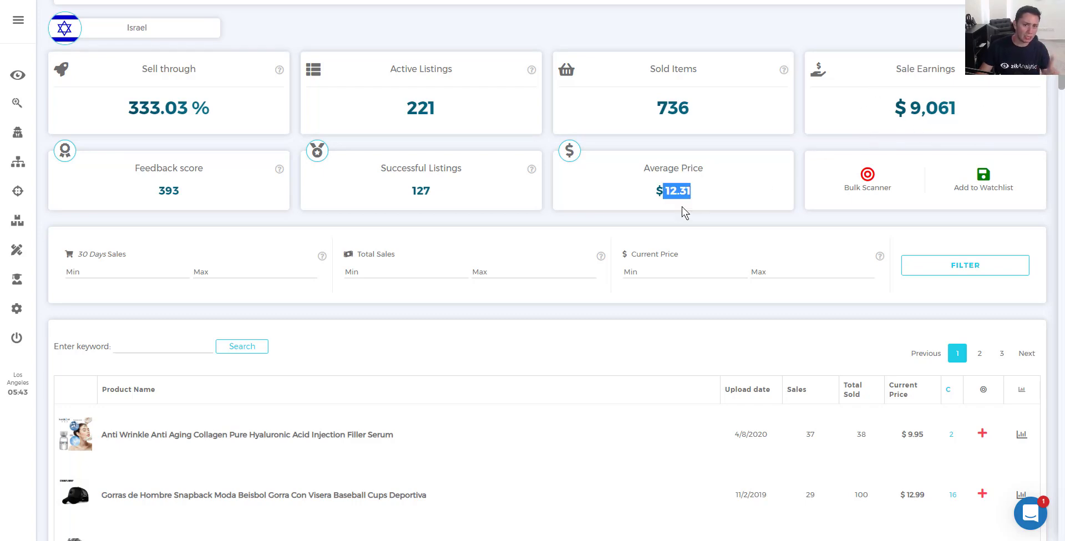
left_click(677, 208)
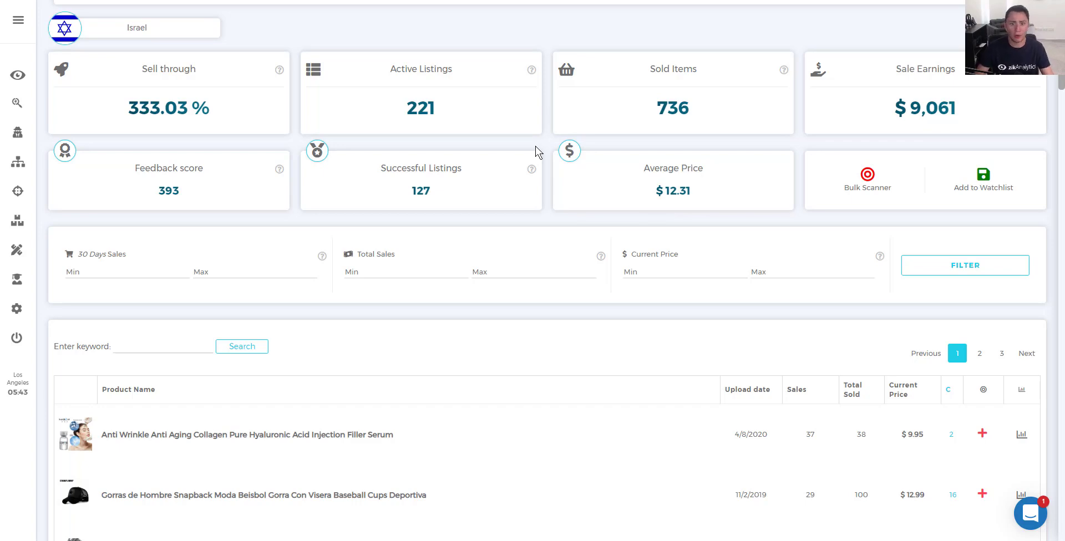
left_click_drag(704, 168, 685, 194)
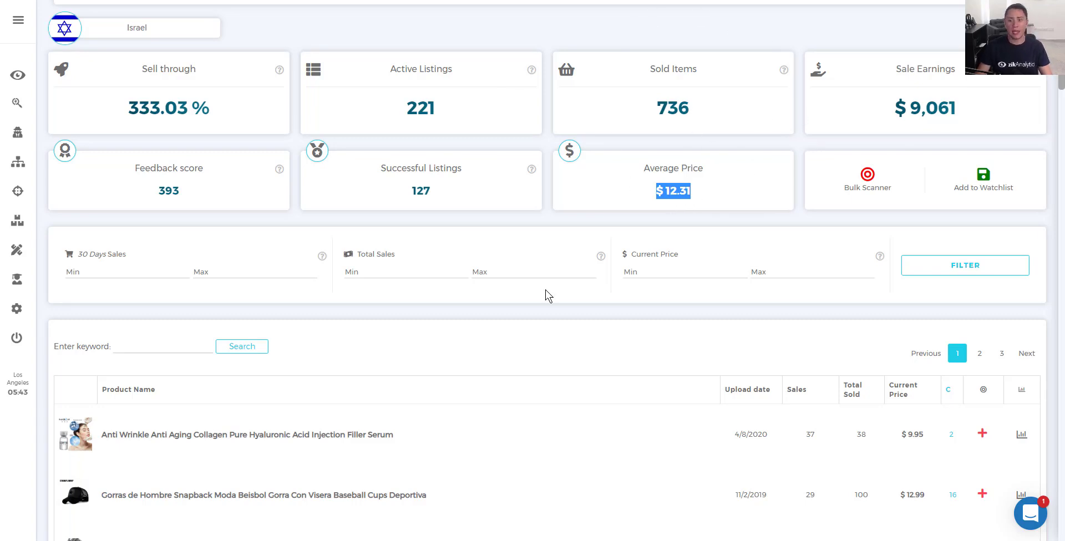
Examine the Israel-based competitor's best-selling products, previewing their images and comparing sales and prices.
mouse_move(73, 425)
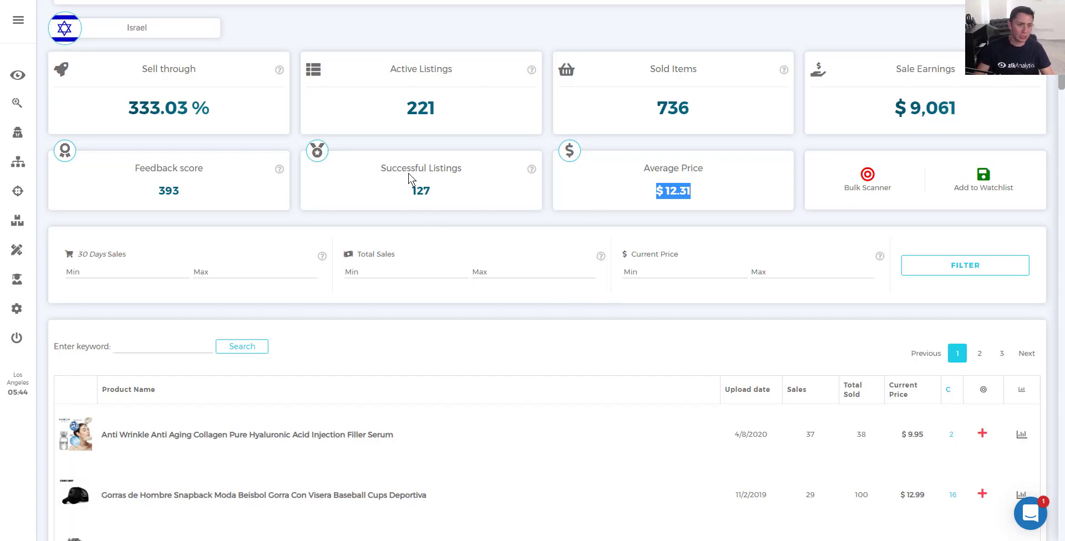
scroll(472, 177, "down", 3)
mouse_move(81, 274)
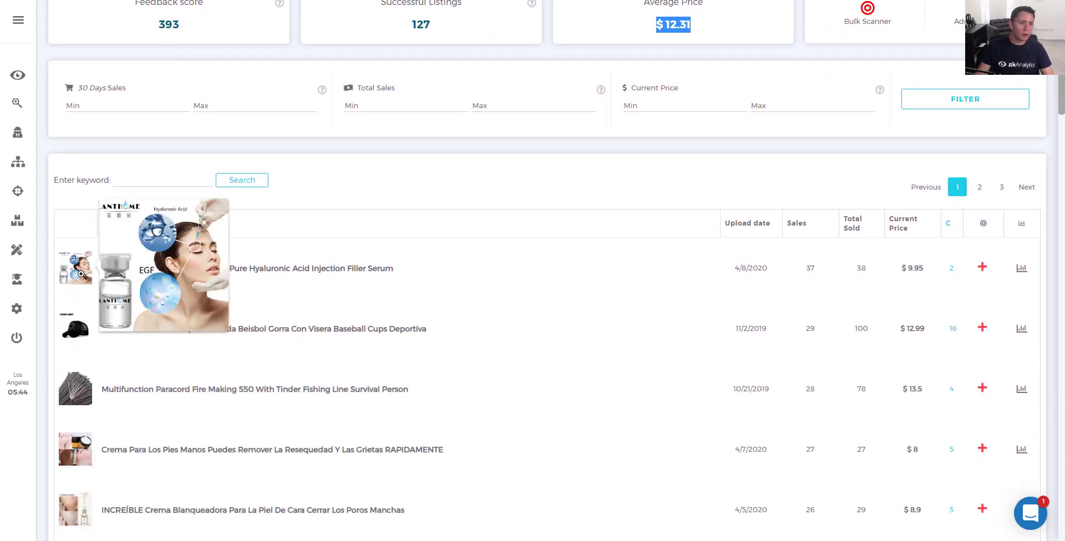
mouse_move(73, 327)
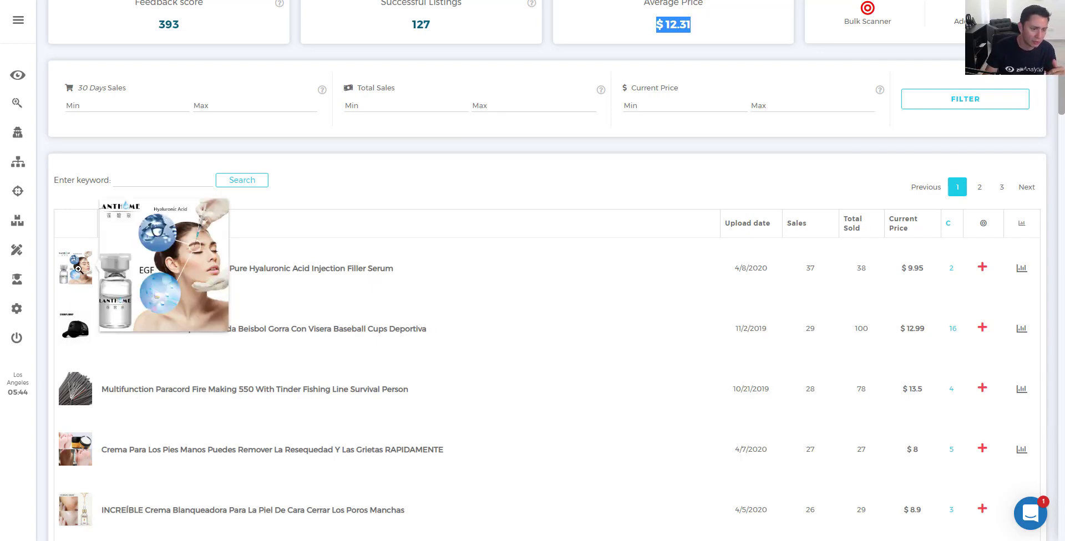
scroll(75, 332, "down", 1)
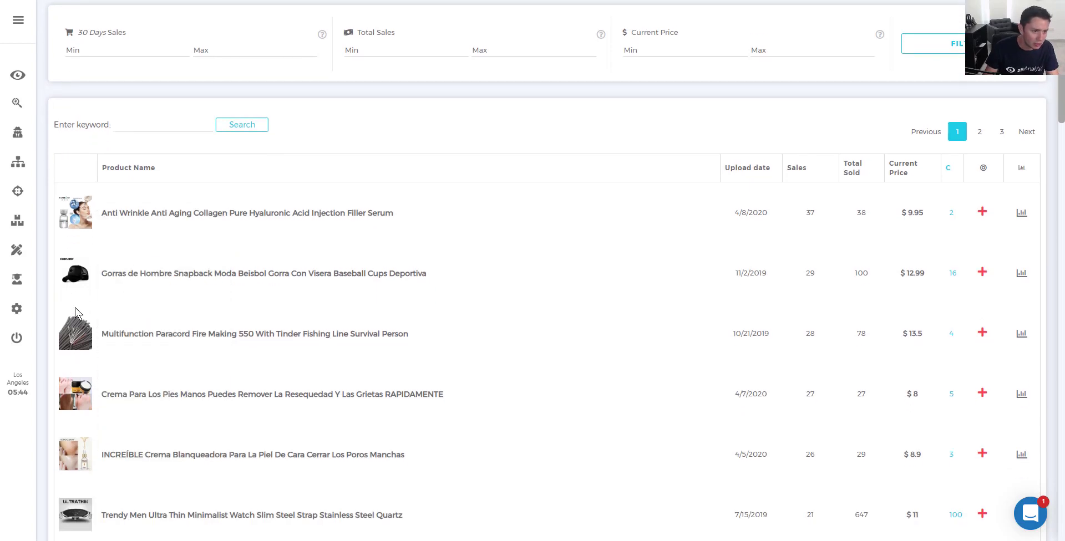
scroll(81, 399, "down", 1)
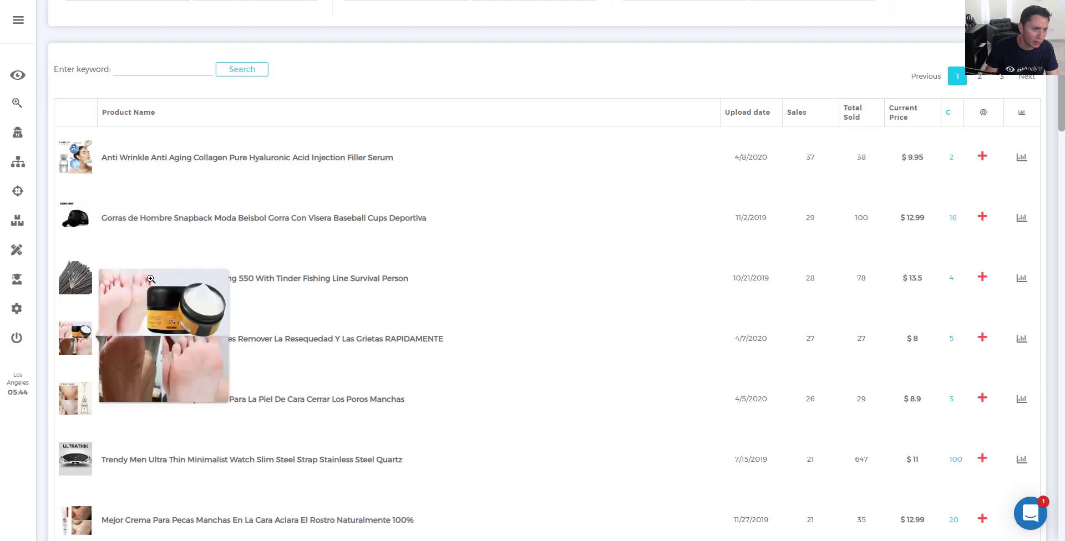
scroll(72, 400, "down", 1)
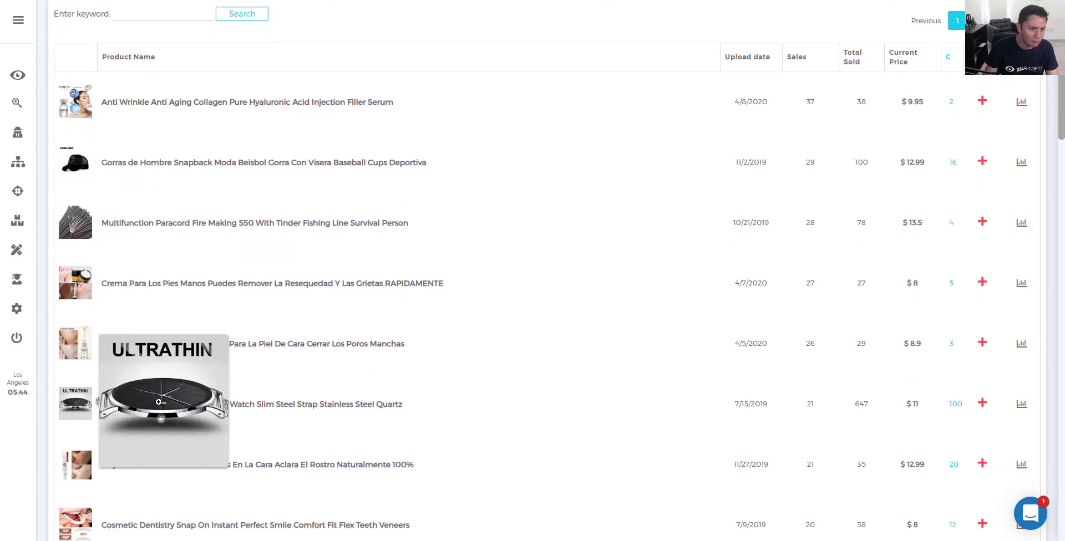
scroll(75, 419, "down", 1)
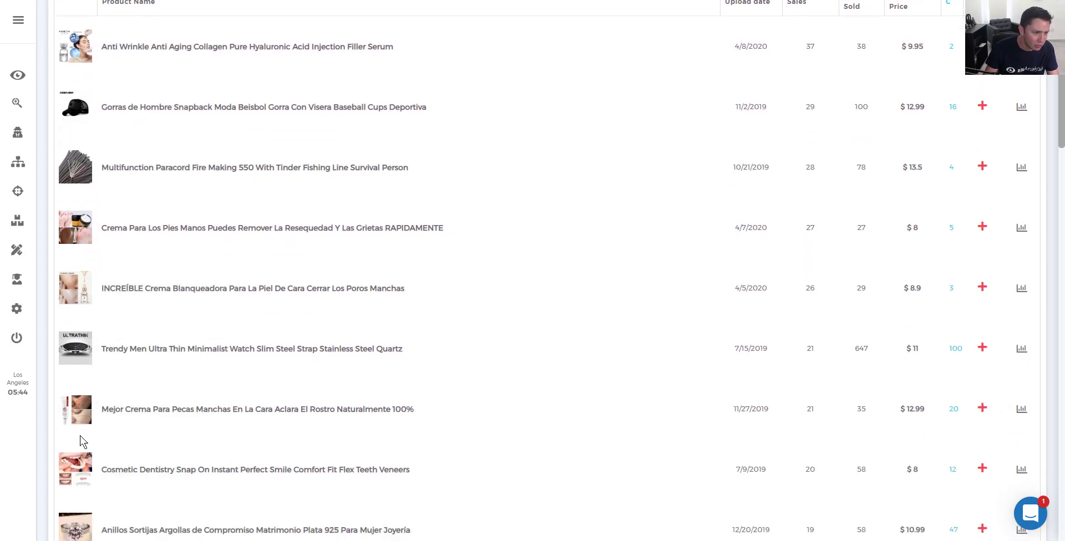
scroll(82, 438, "down", 1)
scroll(84, 413, "down", 1)
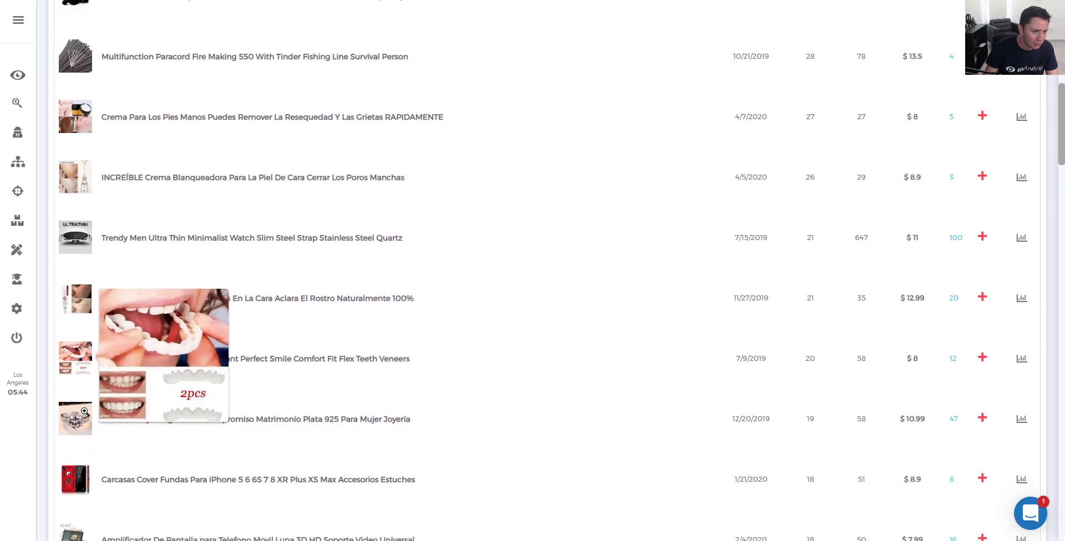
scroll(84, 411, "down", 1)
scroll(150, 355, "up", 2)
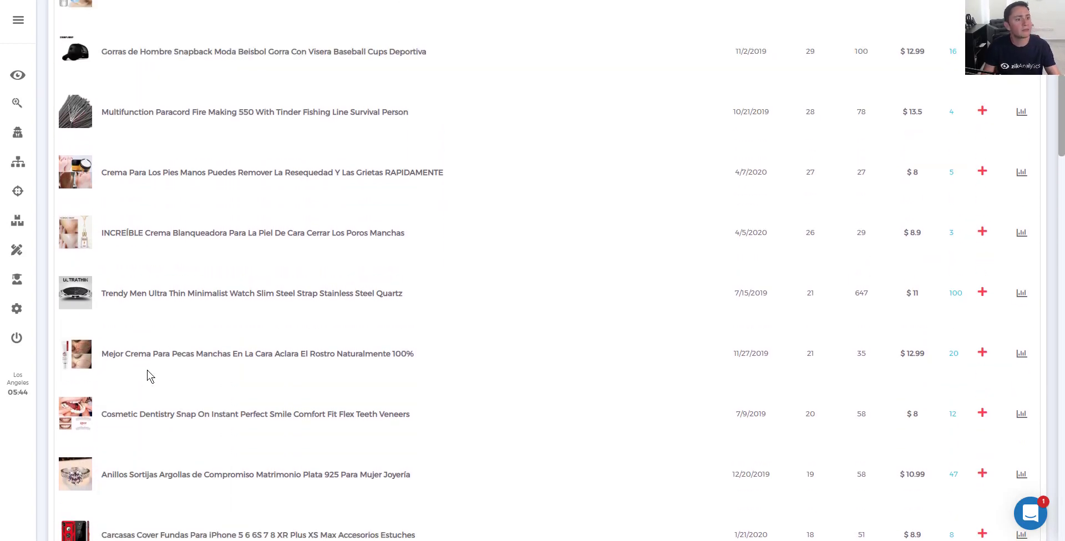
scroll(127, 385, "up", 1)
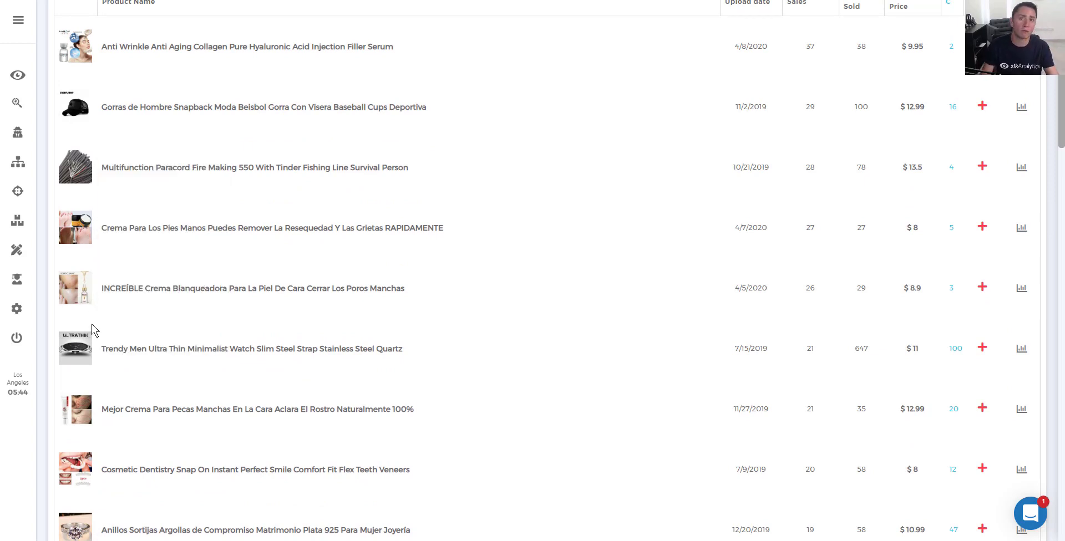
Examine the competitor's cosmetics, caps, phone accessories and sports gear, previewing product images and comparing upload dates, sales and prices.
scroll(104, 280, "down", 5)
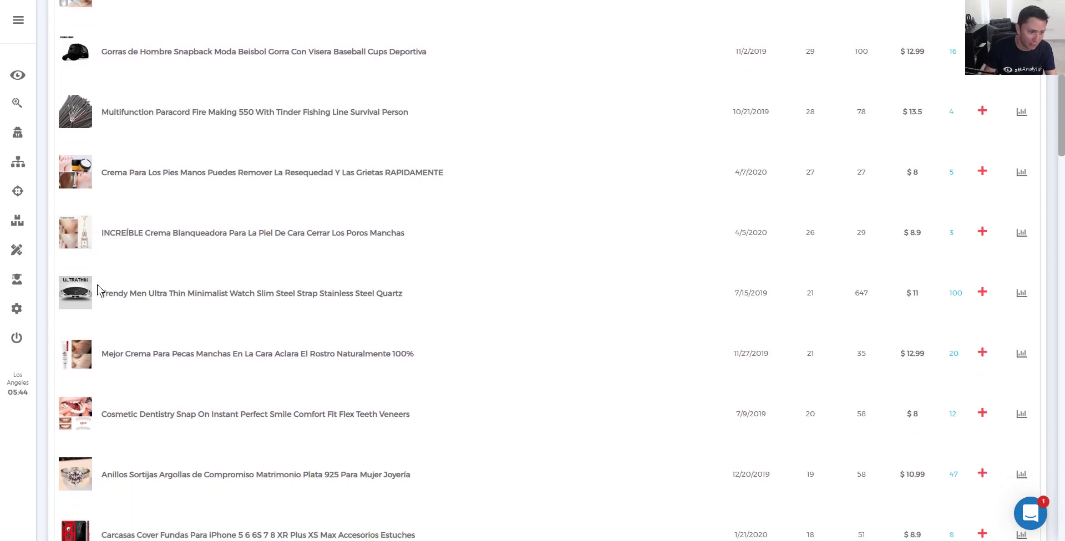
scroll(80, 320, "down", 3)
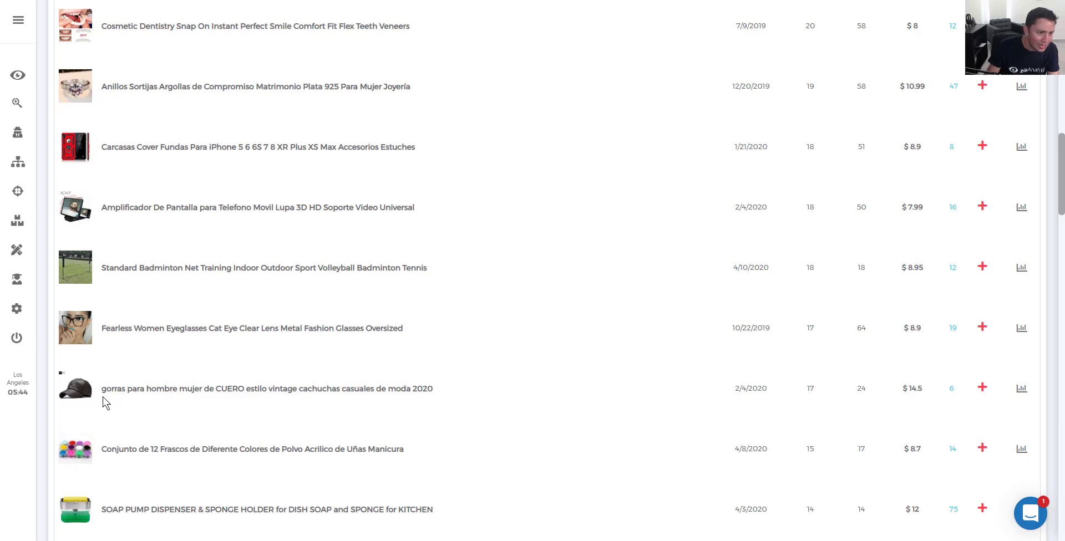
scroll(195, 399, "up", 8)
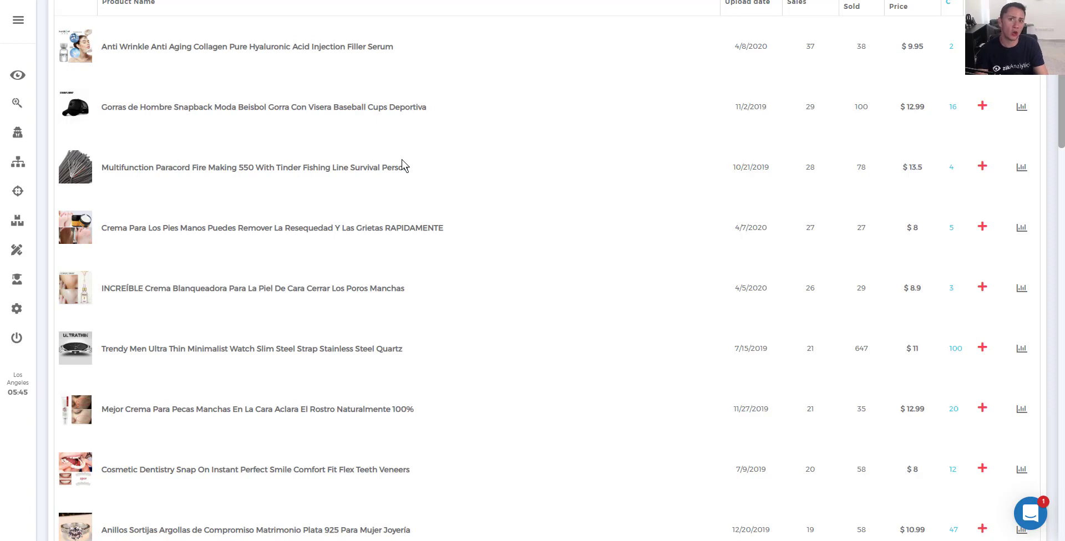
scroll(399, 170, "down", 3)
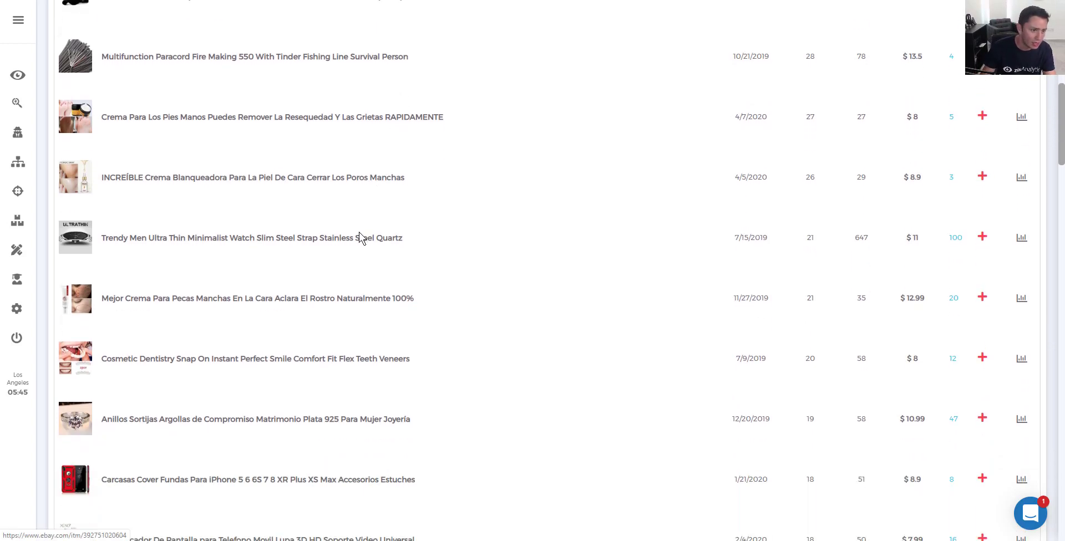
scroll(223, 363, "down", 5)
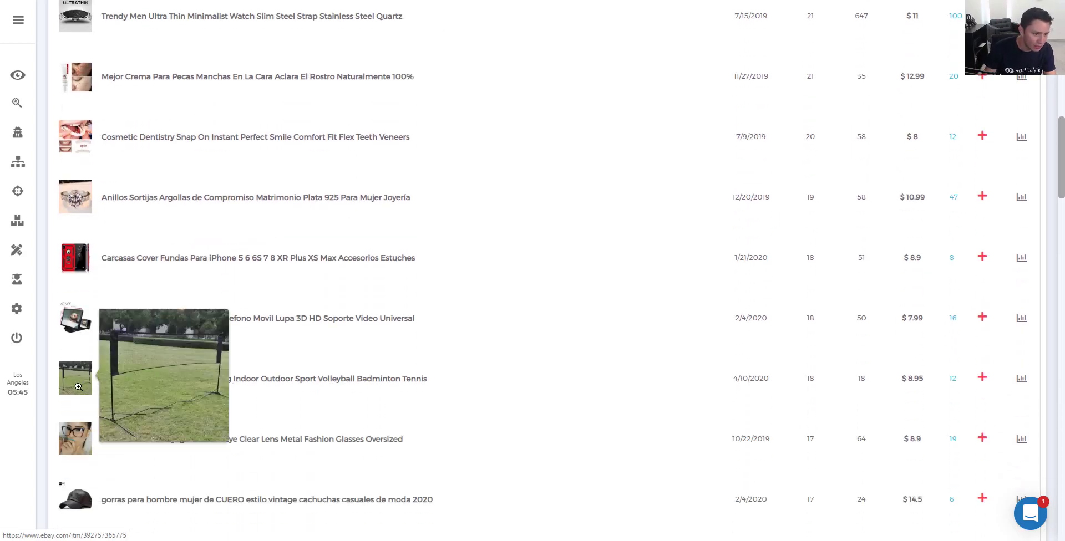
scroll(74, 387, "down", 2)
scroll(72, 405, "down", 2)
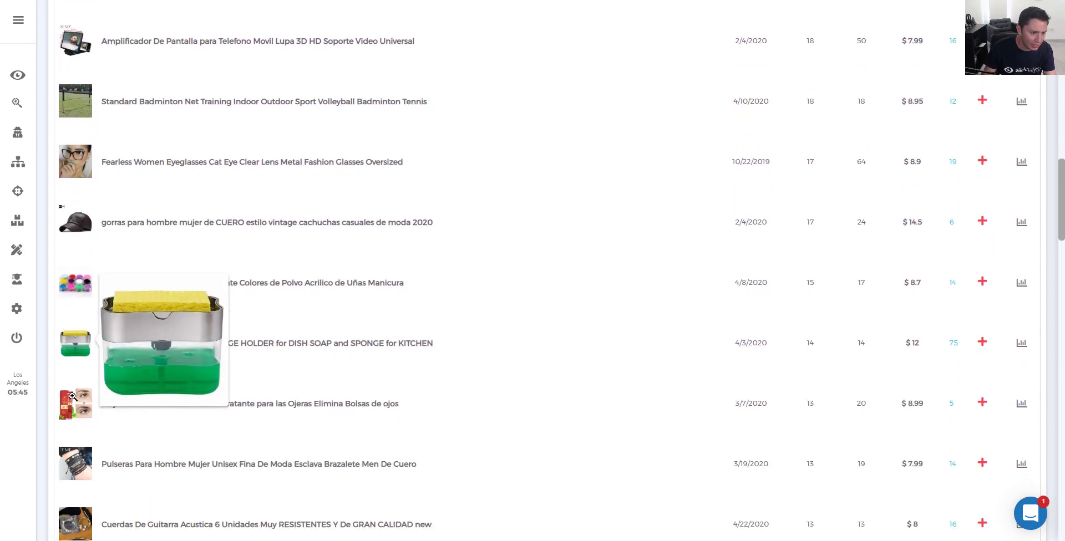
scroll(72, 411, "down", 1)
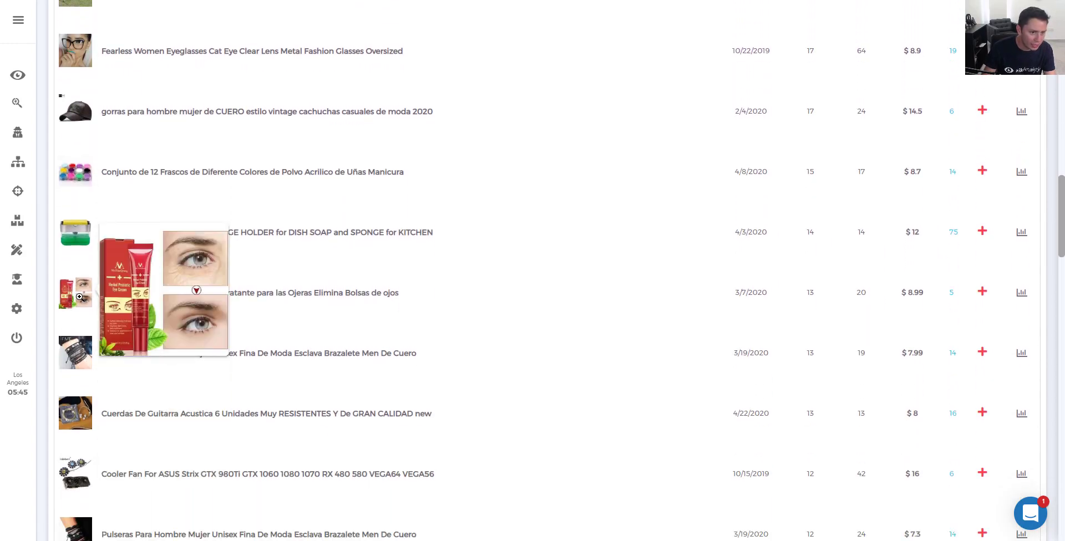
scroll(74, 302, "down", 2)
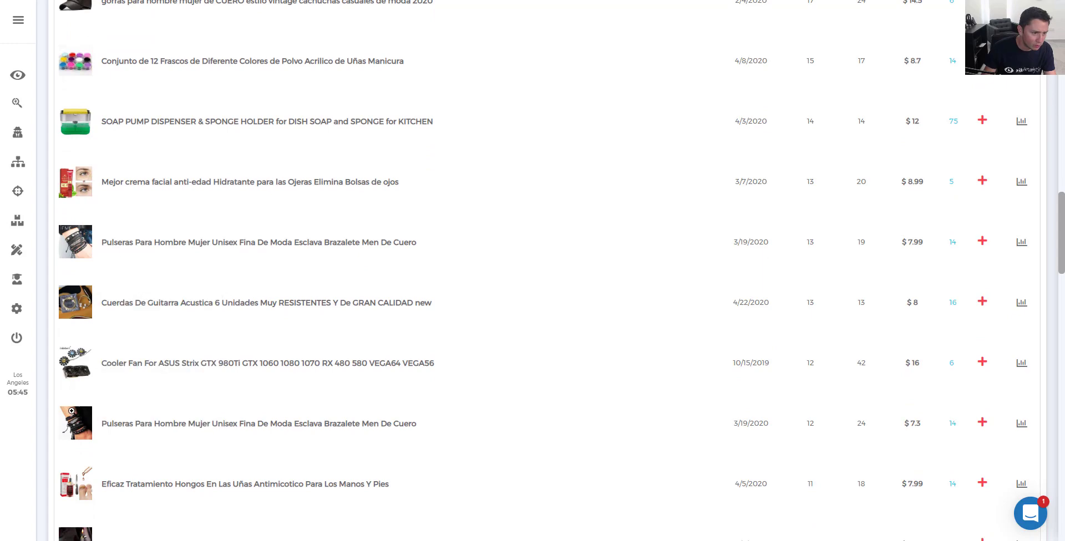
scroll(69, 421, "down", 3)
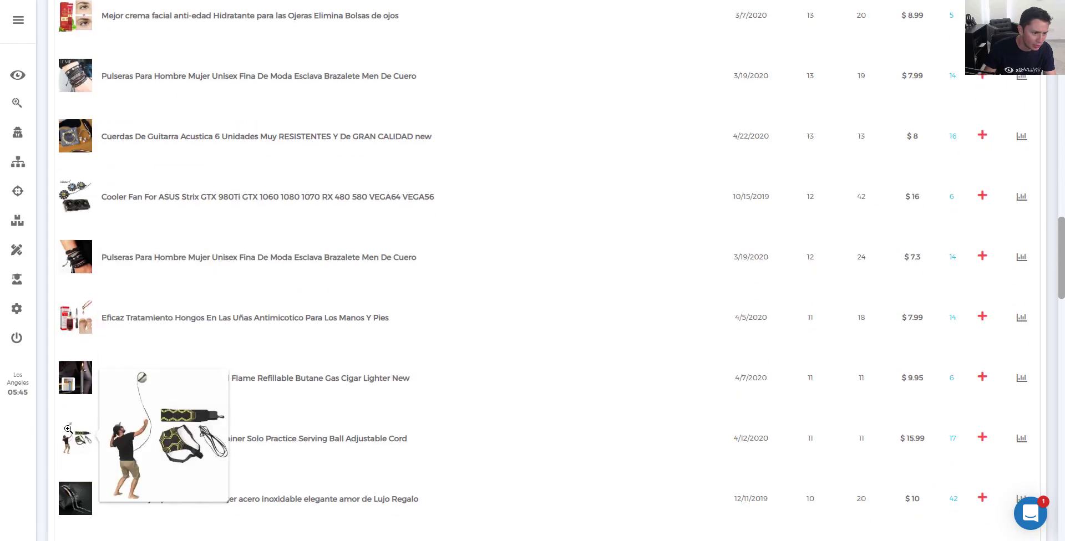
scroll(67, 432, "down", 1)
Review the competitor's slower-selling items, such as watches, sunglasses, whitening cream and leather repair, for sales, prices and images.
scroll(67, 432, "down", 7)
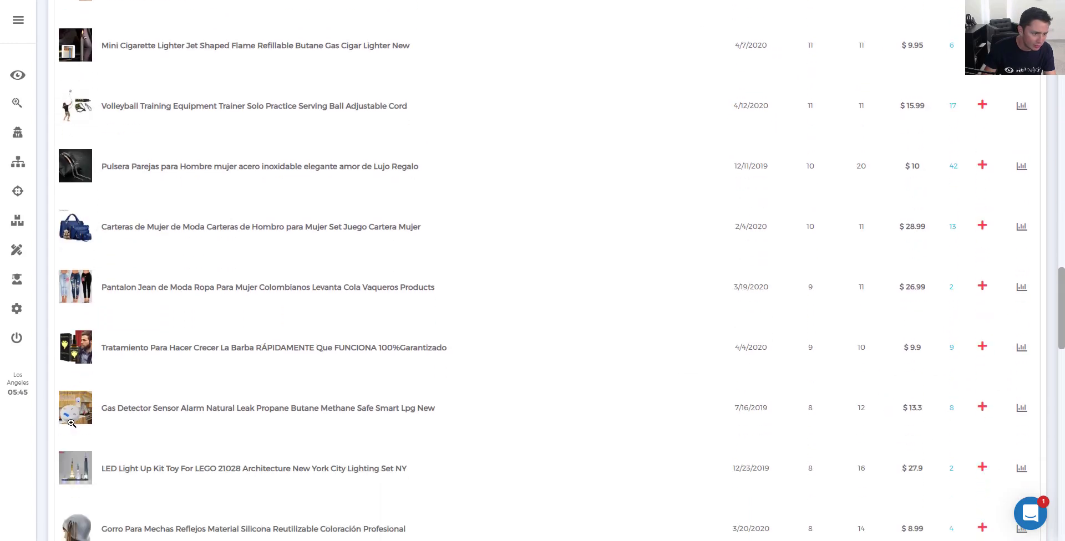
scroll(66, 411, "down", 2)
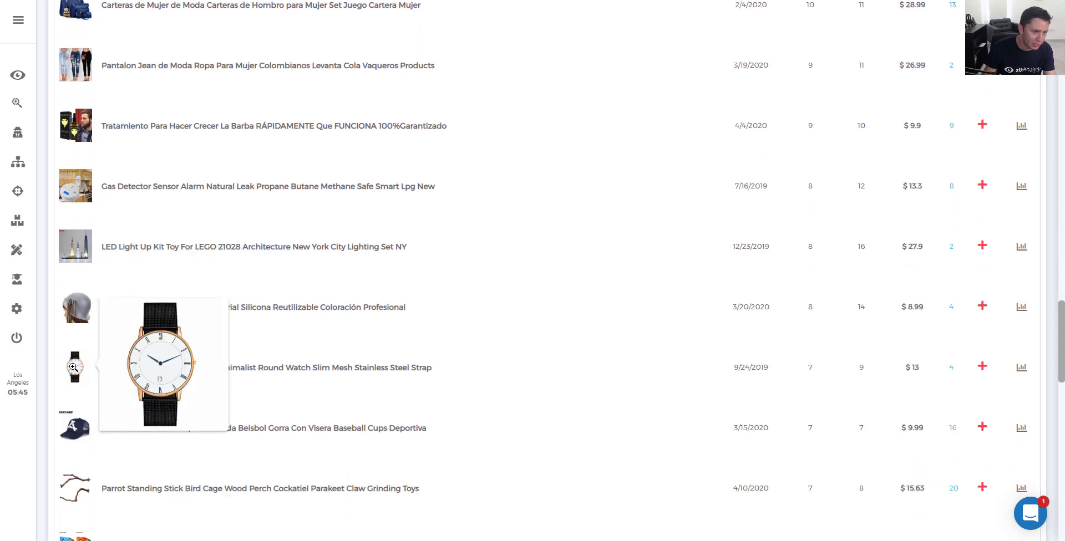
scroll(75, 369, "down", 1)
scroll(73, 367, "down", 3)
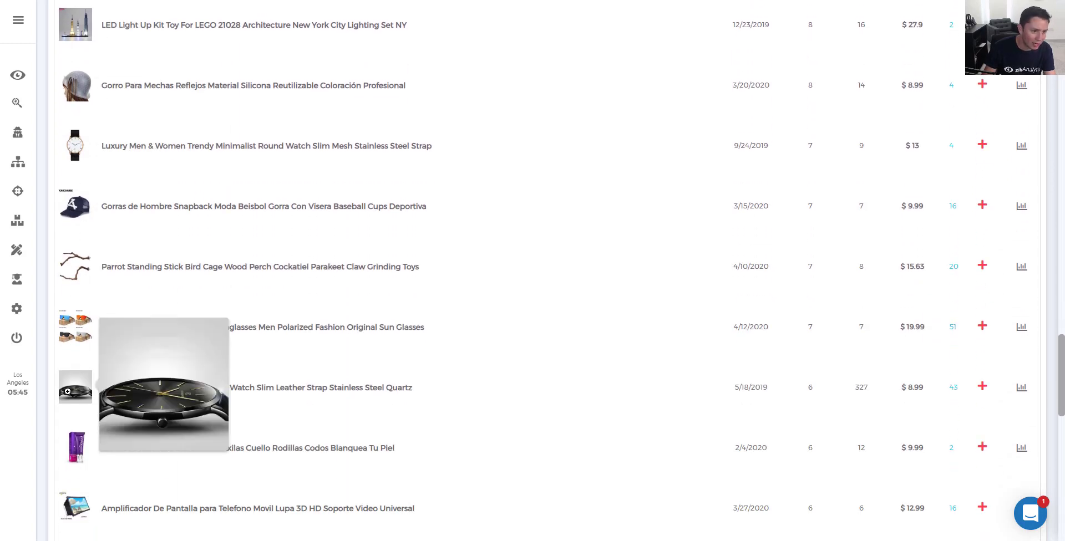
scroll(69, 400, "down", 2)
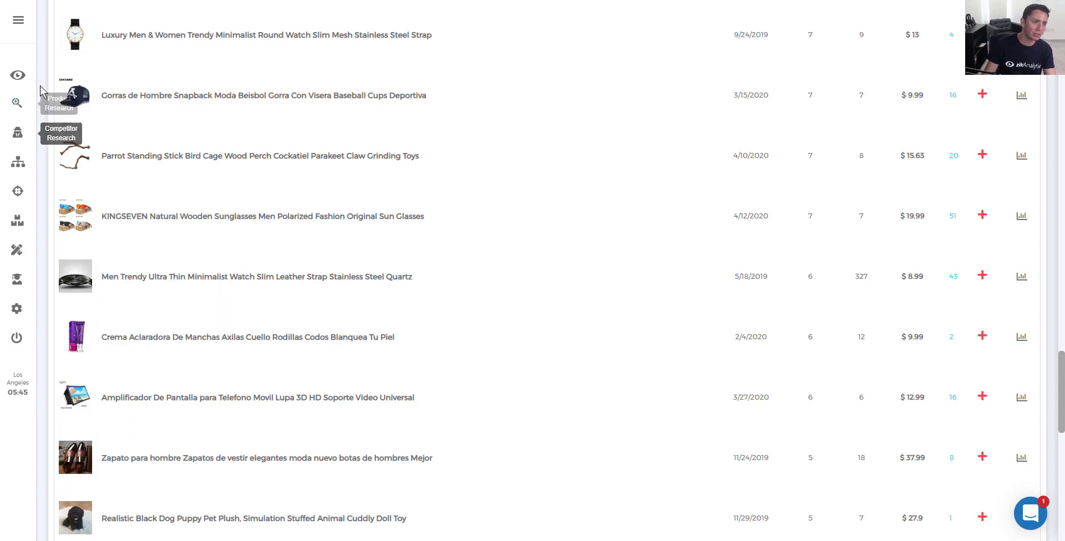
mouse_move(94, 346)
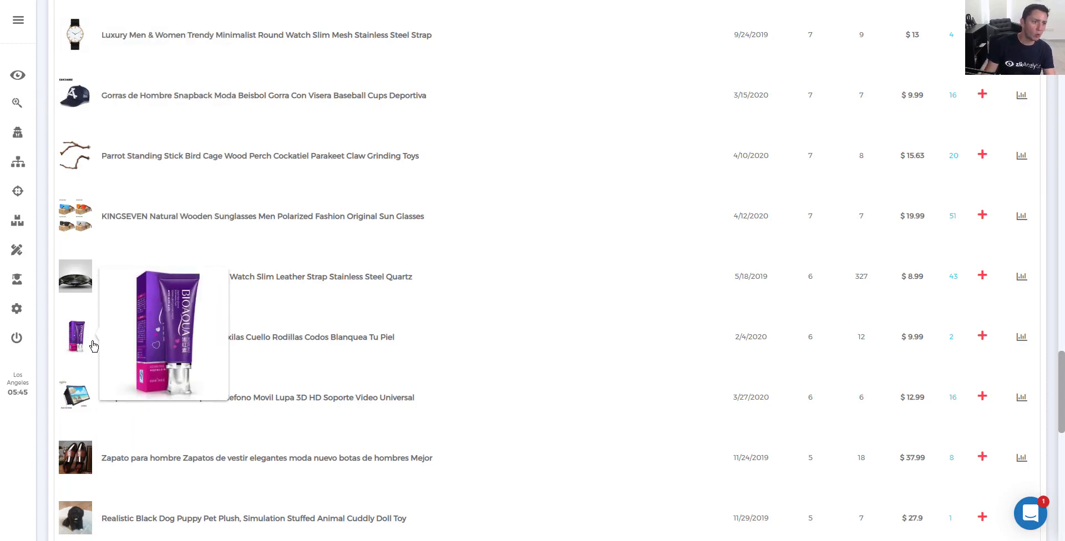
scroll(89, 360, "down", 6)
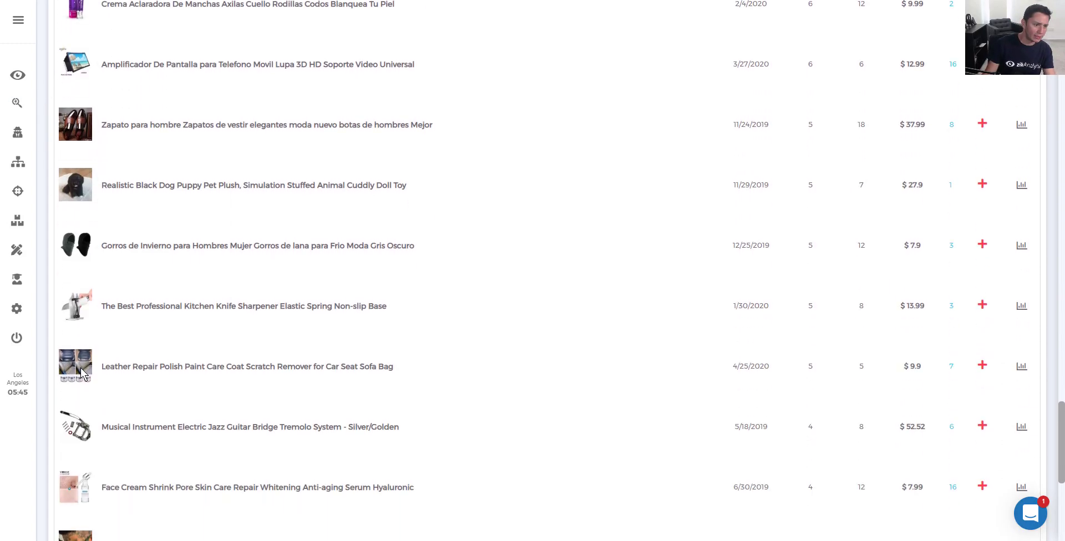
scroll(81, 372, "down", 2)
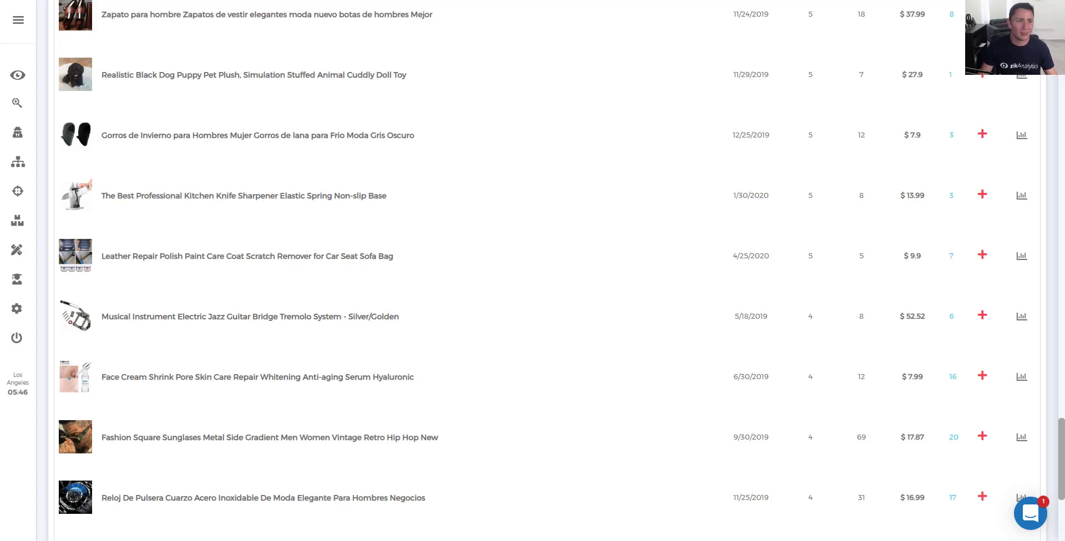
Check the Argentina-based competitor's 30-day store statistics, including its average price, sold items and sale earnings.
scroll(203, 8, "up", 20)
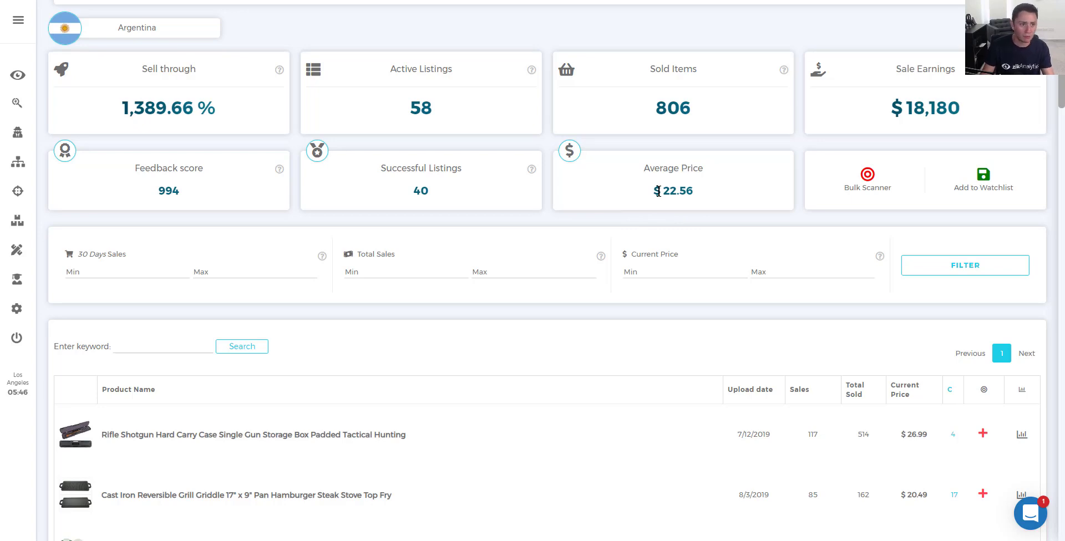
scroll(687, 178, "down", 8)
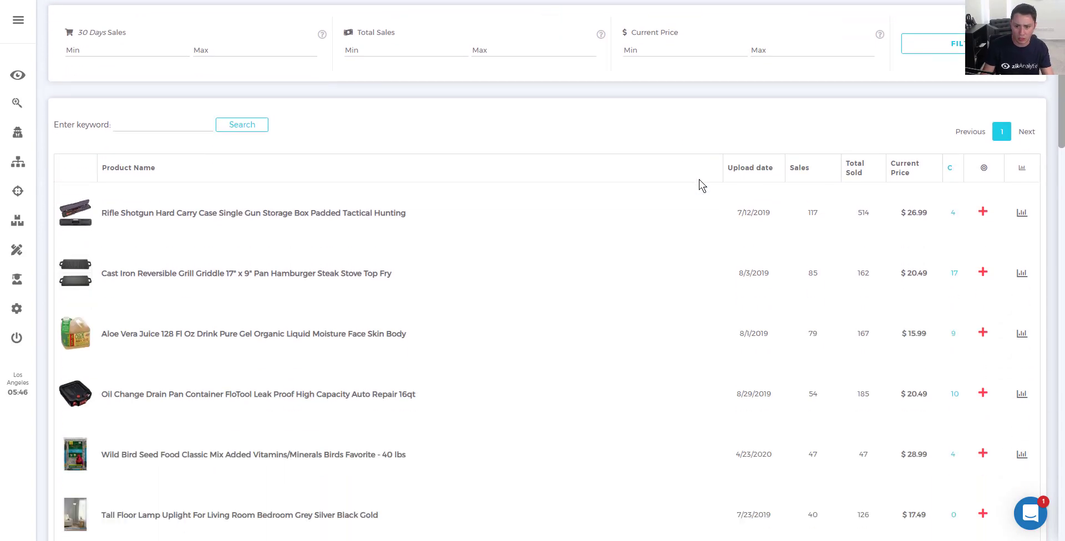
scroll(801, 186, "up", 6)
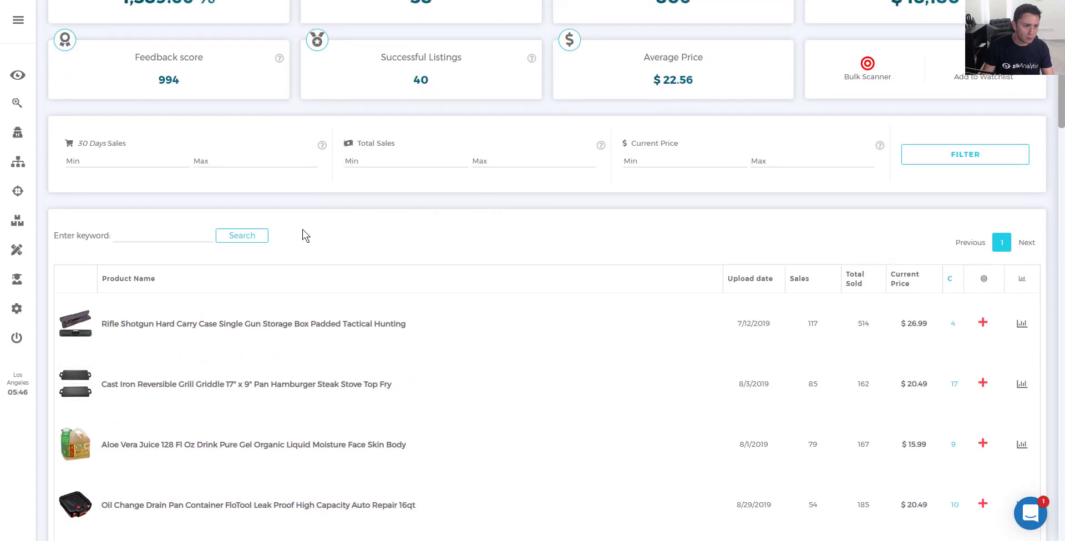
scroll(225, 286, "up", 3)
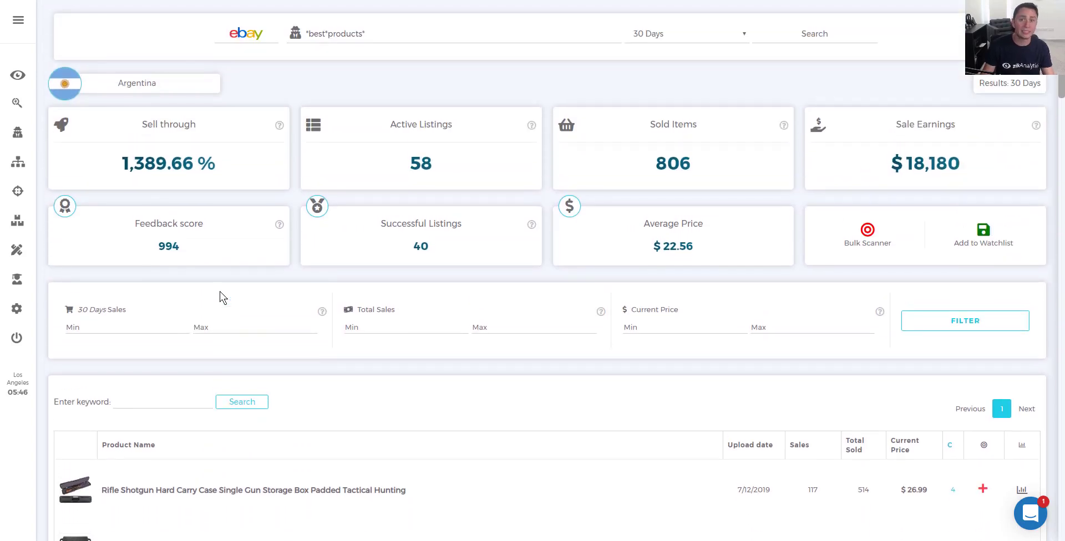
scroll(145, 276, "down", 1)
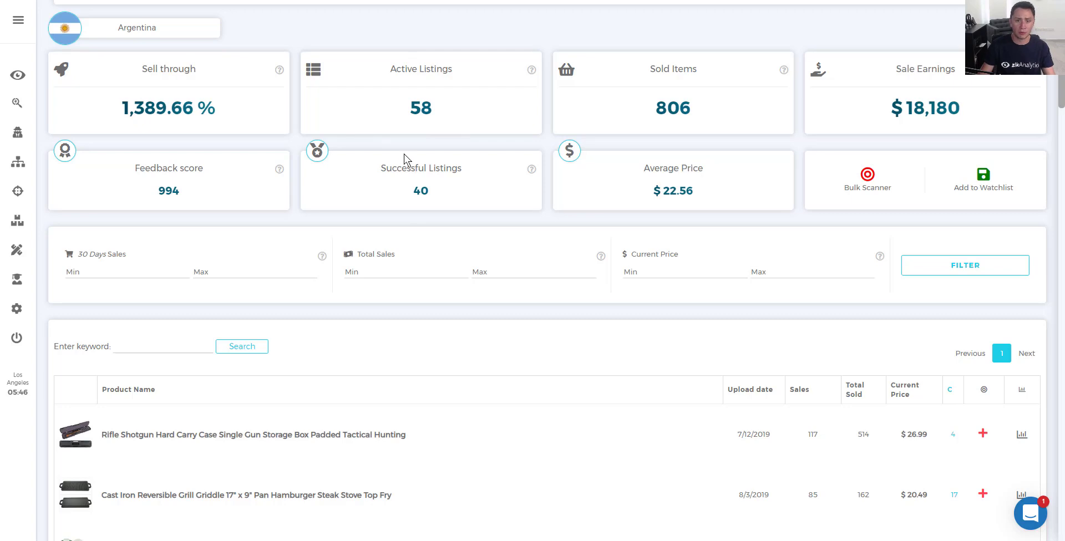
Examine the Argentina-based competitor's best sellers, previewing images of the griddle, aloe vera juice, floor lamp and cast iron skillet.
scroll(403, 152, "down", 2)
scroll(401, 149, "down", 3)
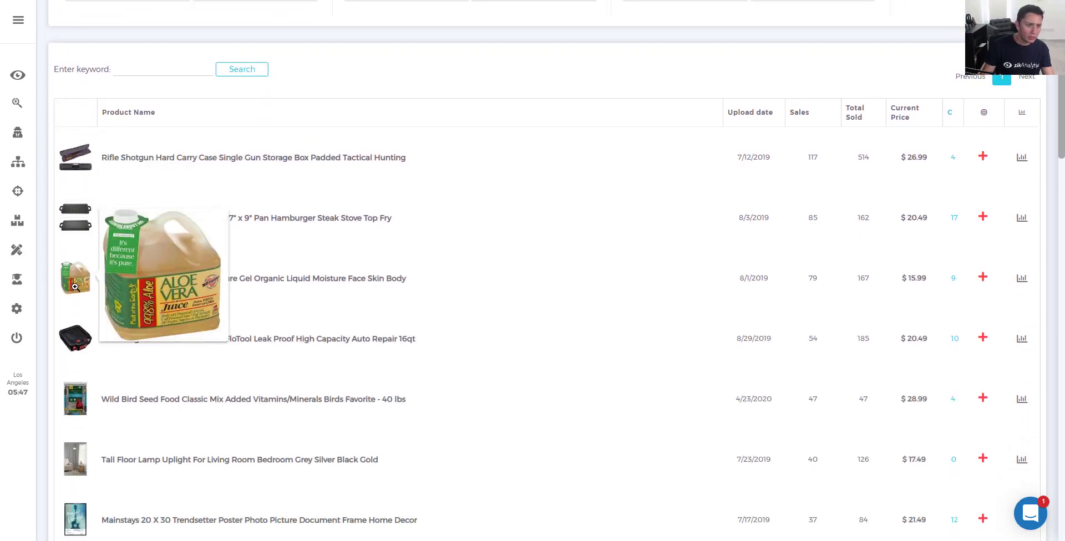
mouse_move(68, 218)
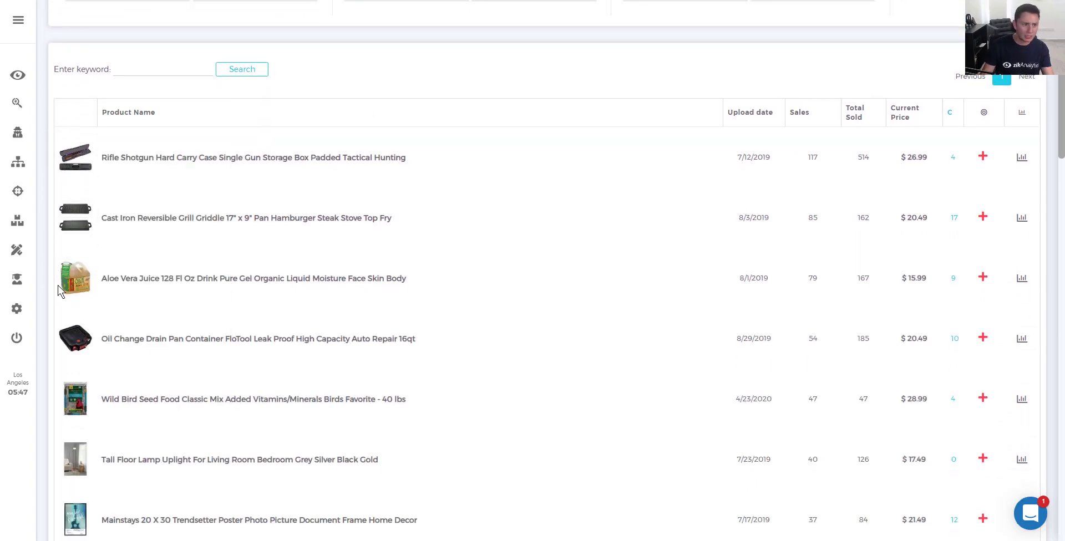
scroll(66, 326, "down", 1)
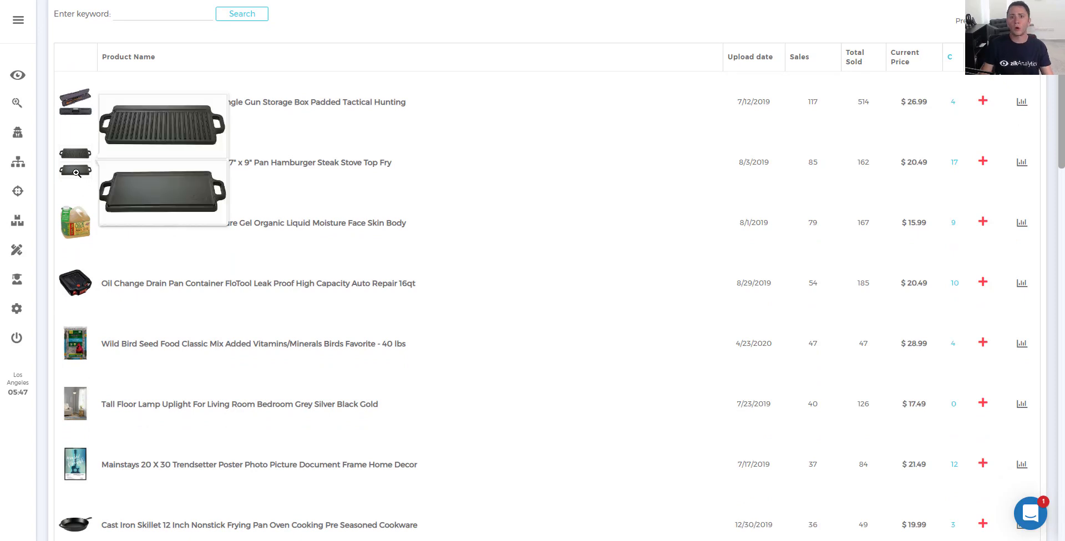
mouse_move(78, 112)
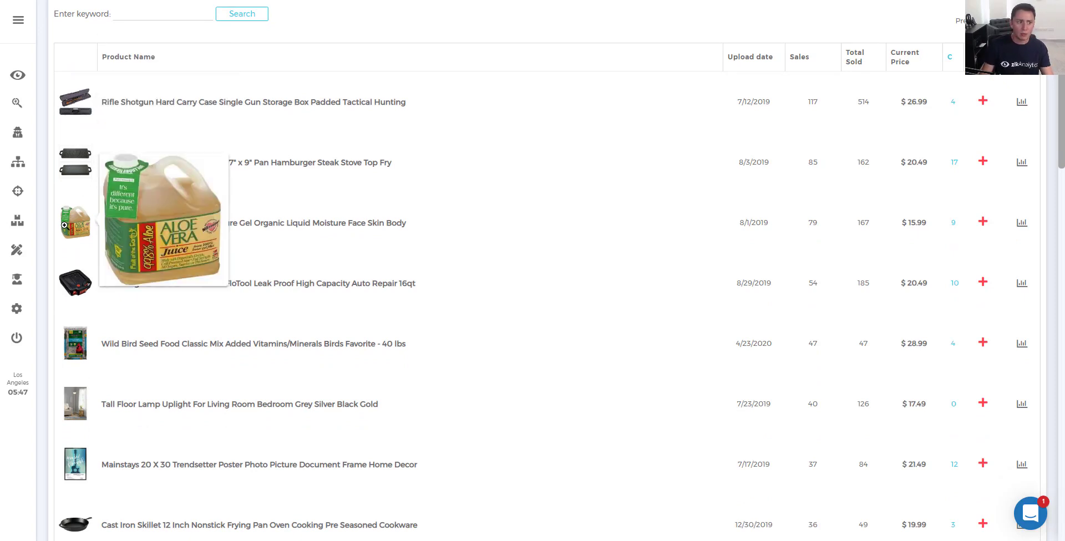
scroll(66, 294, "down", 1)
mouse_move(67, 345)
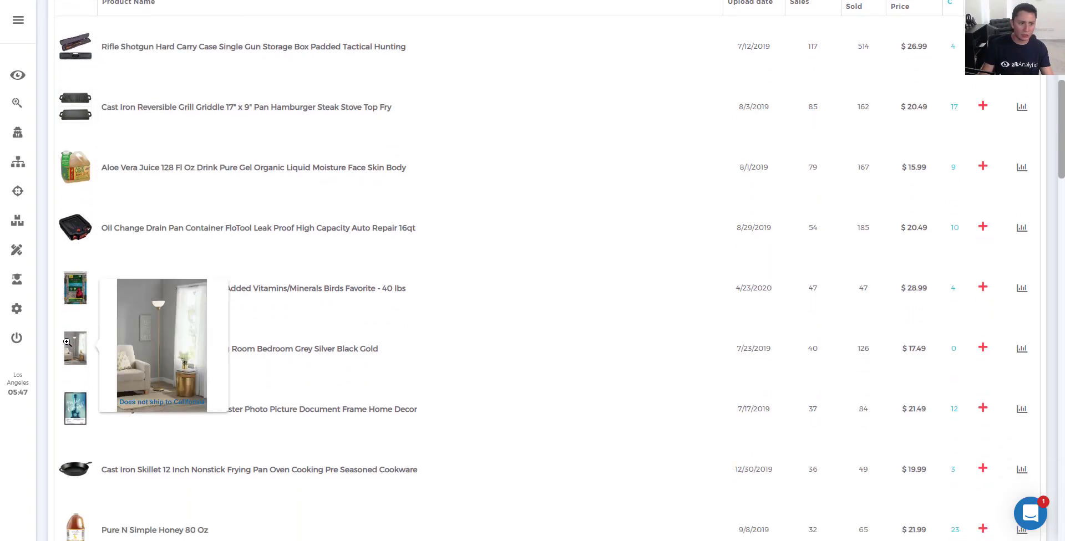
scroll(67, 346, "down", 1)
scroll(66, 350, "down", 2)
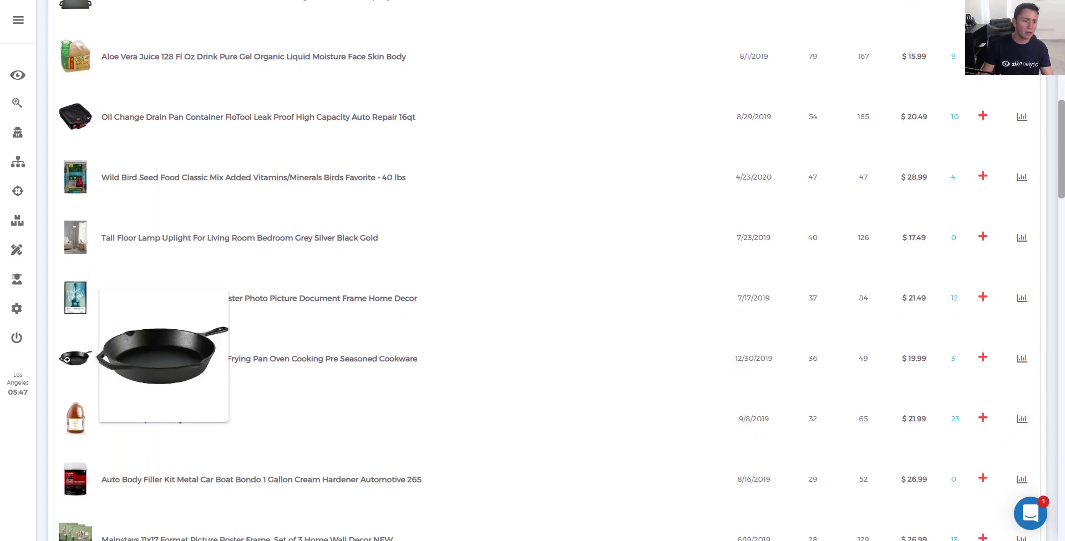
mouse_move(66, 378)
scroll(69, 388, "down", 4)
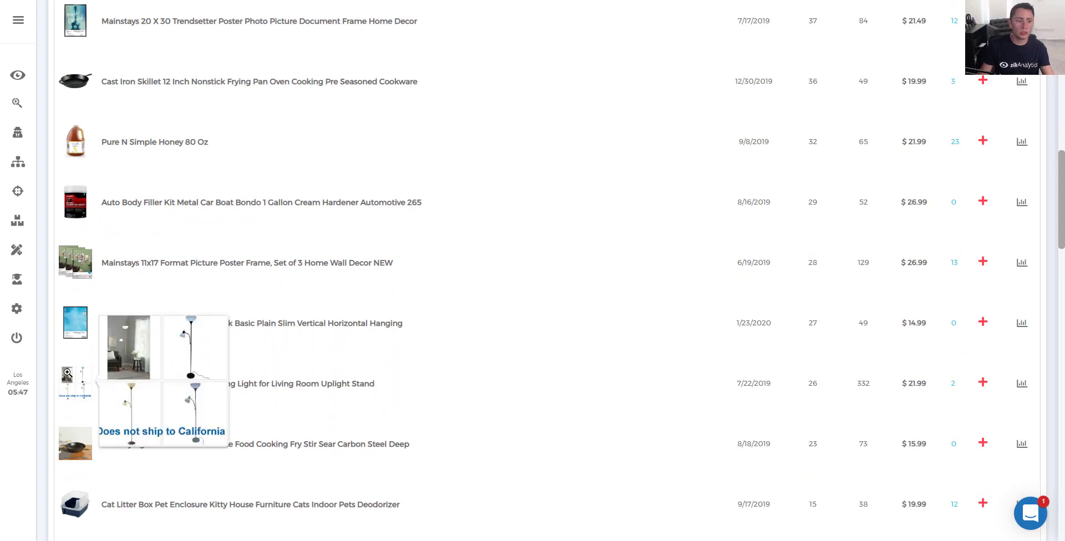
Review the Argentina-based competitor's lower-selling household, fishing and camping products, previewing images and comparing sales and prices.
scroll(67, 389, "down", 3)
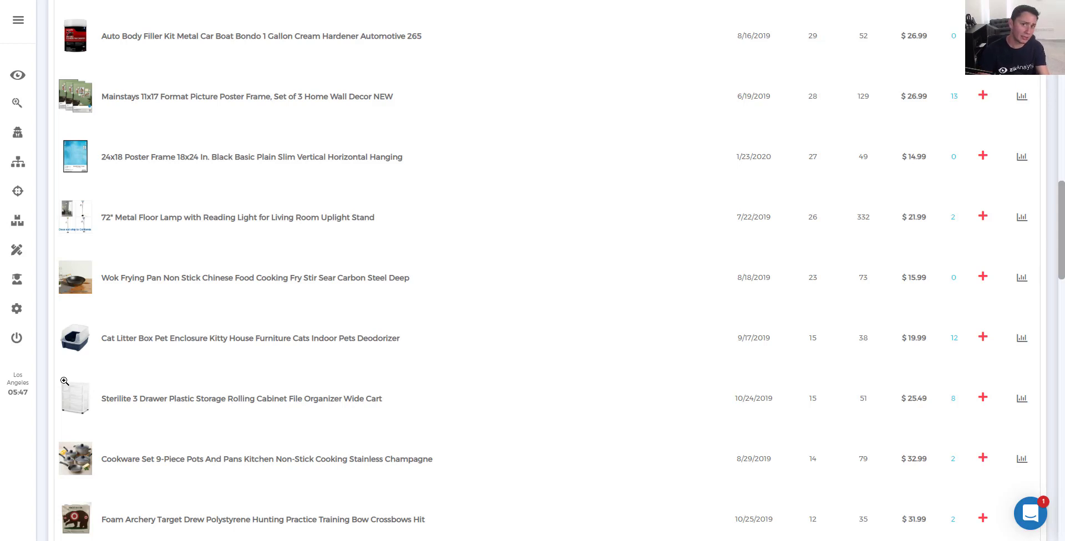
scroll(65, 381, "down", 4)
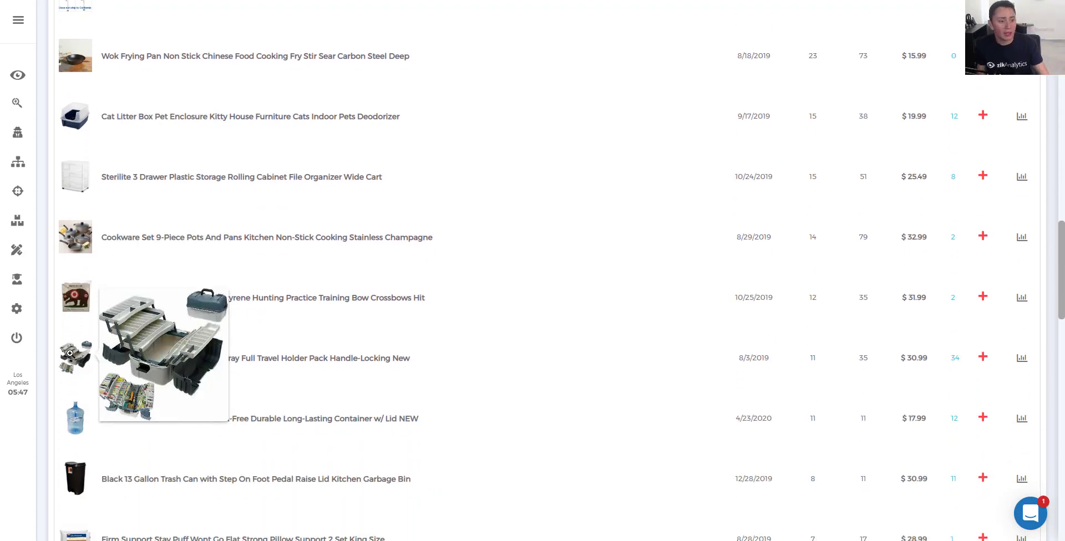
scroll(65, 352, "down", 1)
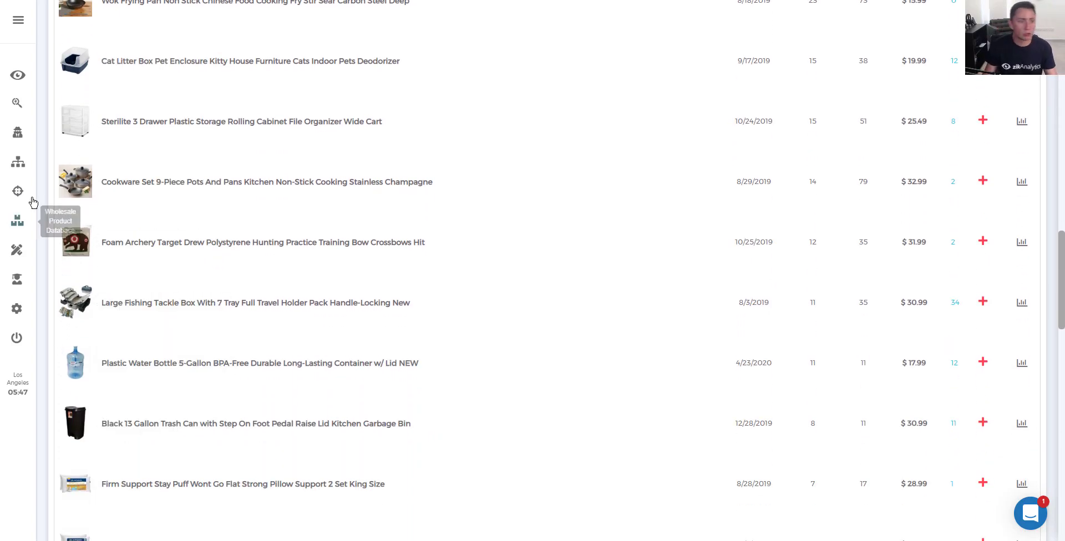
mouse_move(72, 300)
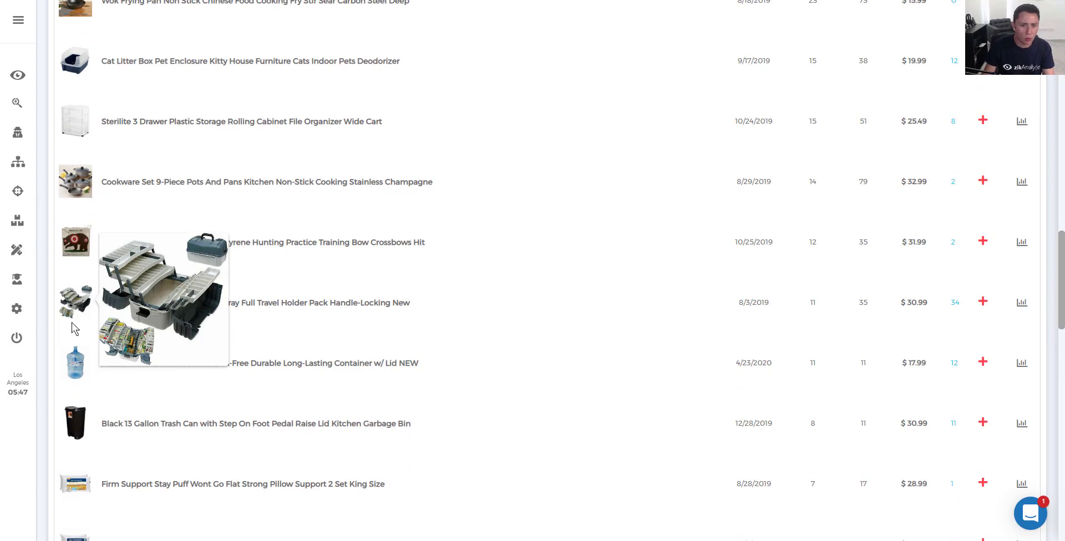
scroll(72, 361, "down", 3)
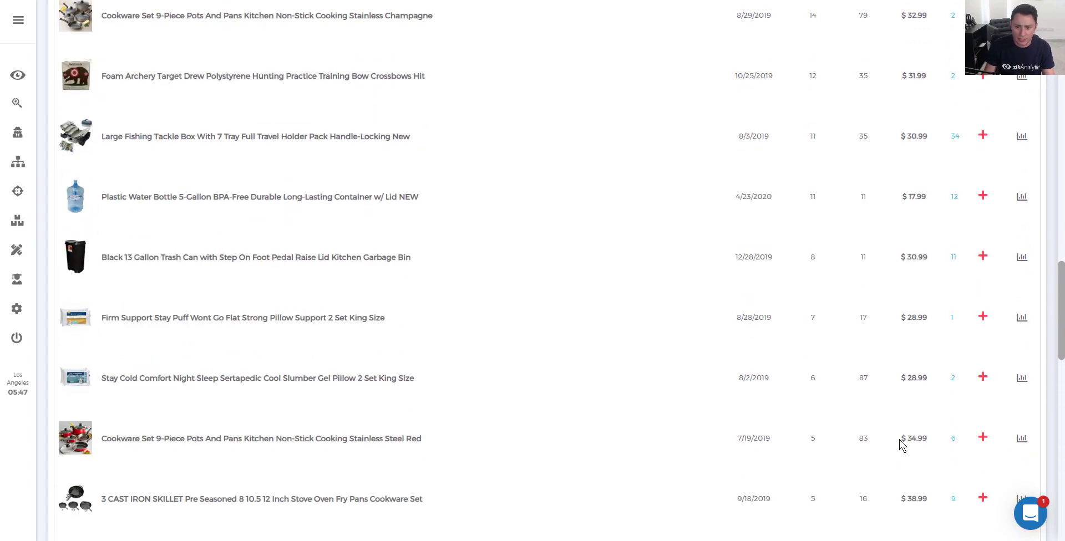
scroll(904, 283, "down", 5)
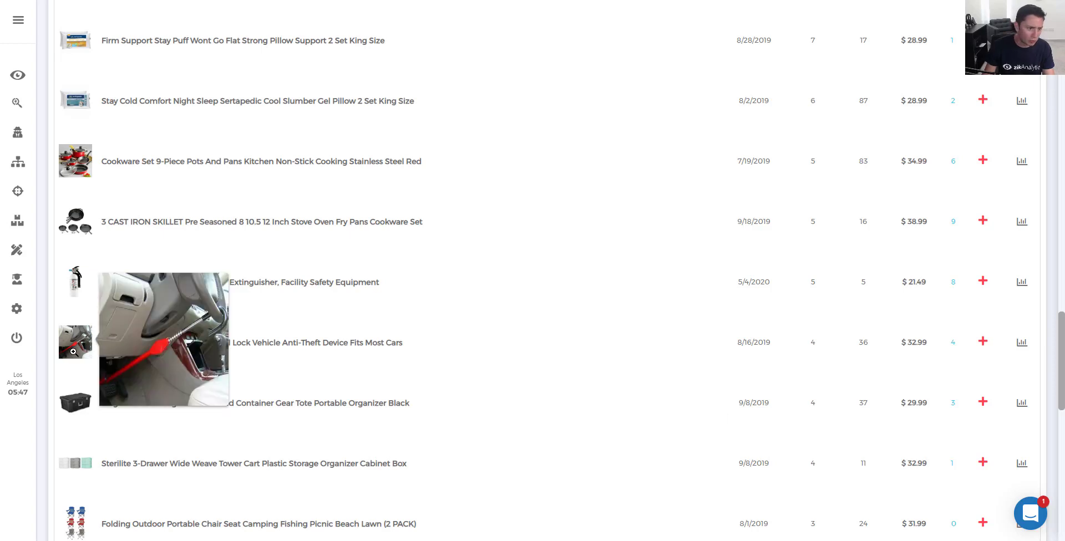
scroll(71, 411, "down", 1)
scroll(71, 413, "down", 1)
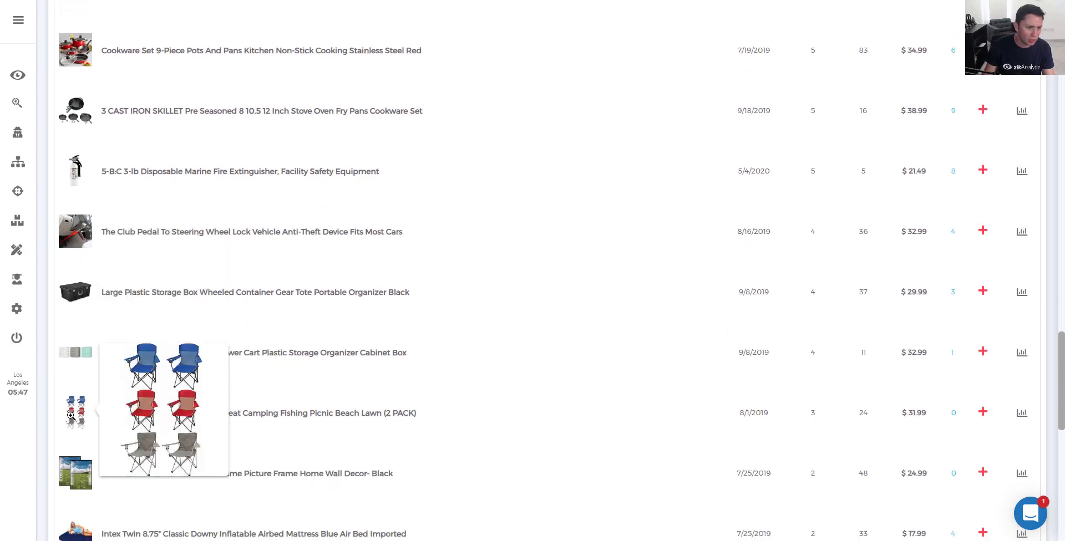
Review the Argentina-based competitor's lowest-selling items, including frames, an airbed and a fish tank, then return to the store statistics.
scroll(71, 419, "down", 1)
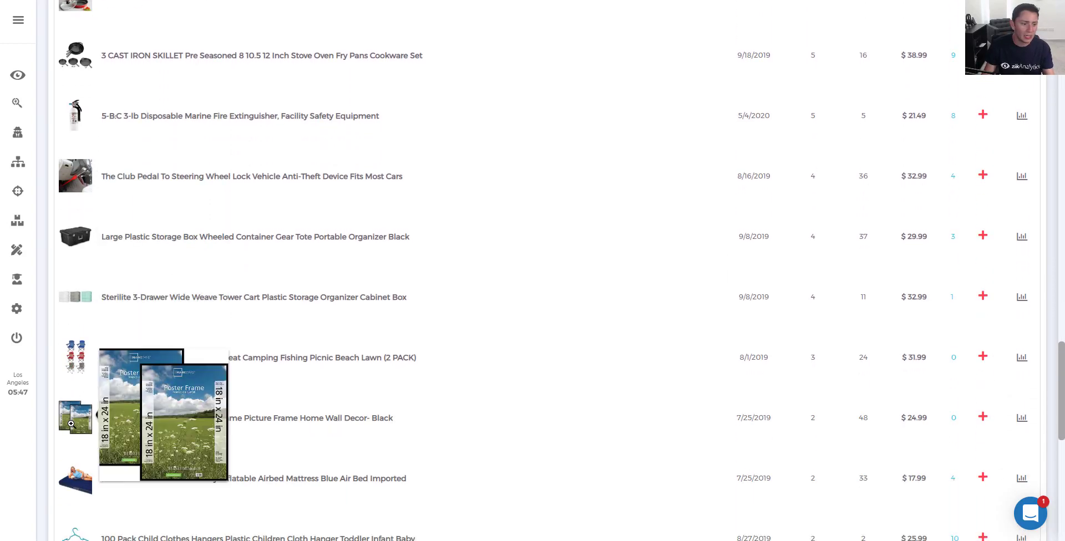
scroll(71, 424, "down", 2)
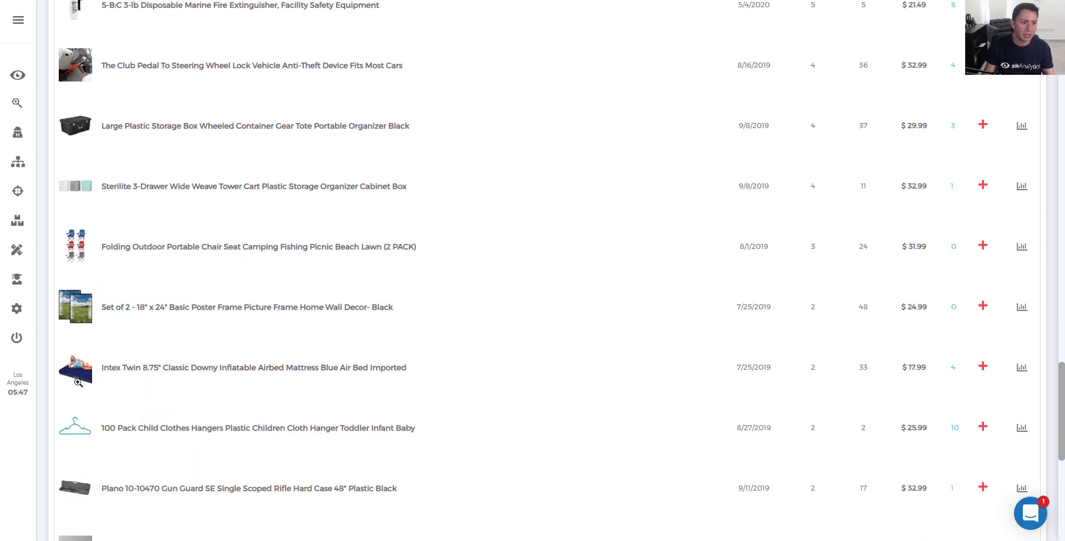
scroll(78, 369, "down", 3)
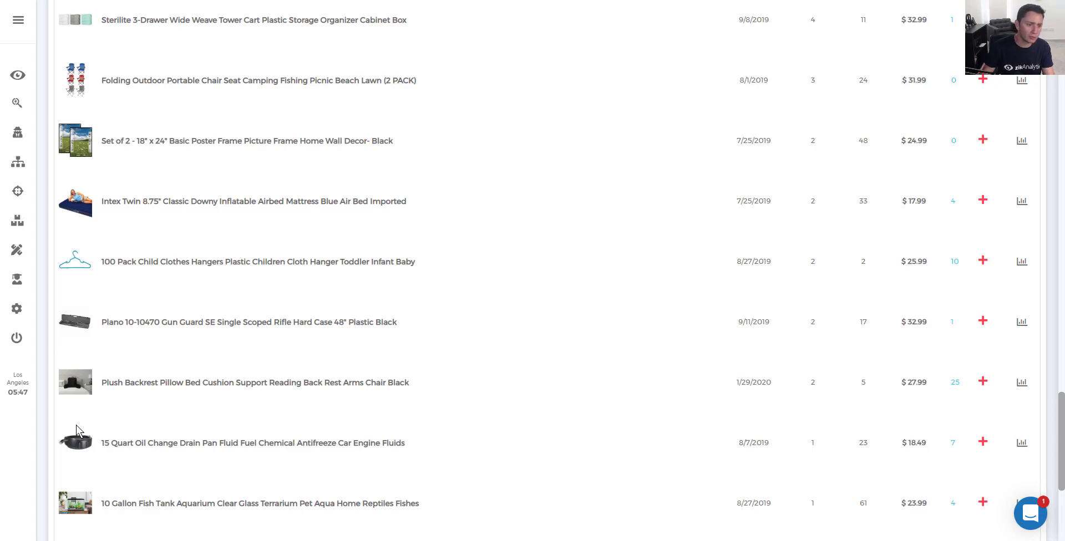
scroll(78, 412, "down", 3)
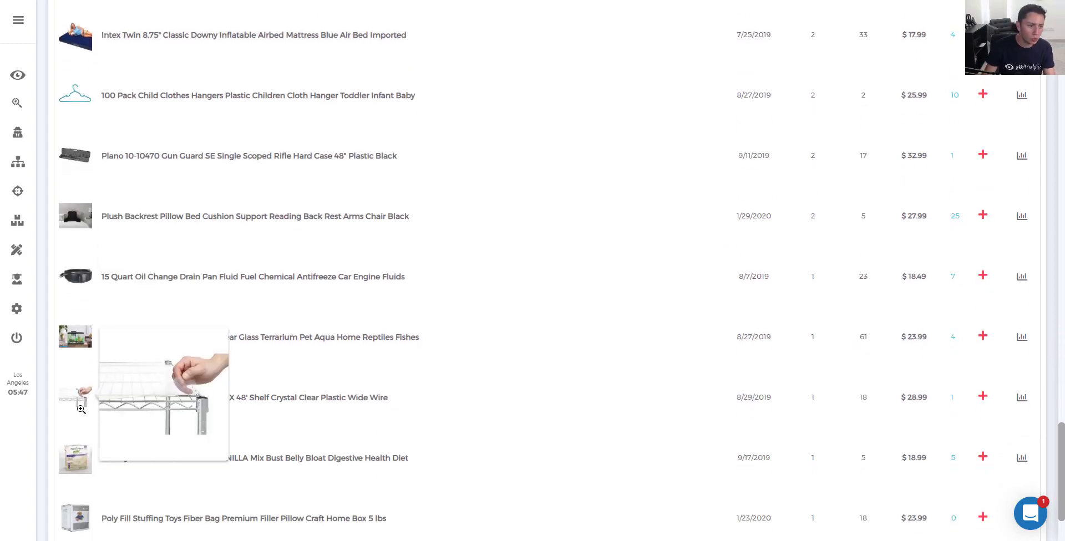
scroll(550, 121, "up", 5)
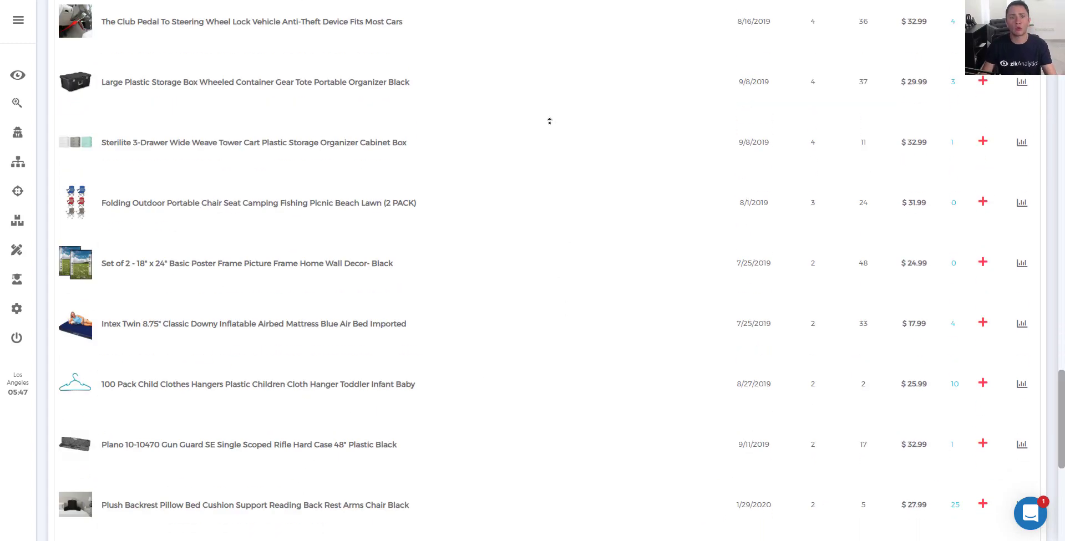
scroll(549, 121, "up", 20)
scroll(493, 148, "down", 1)
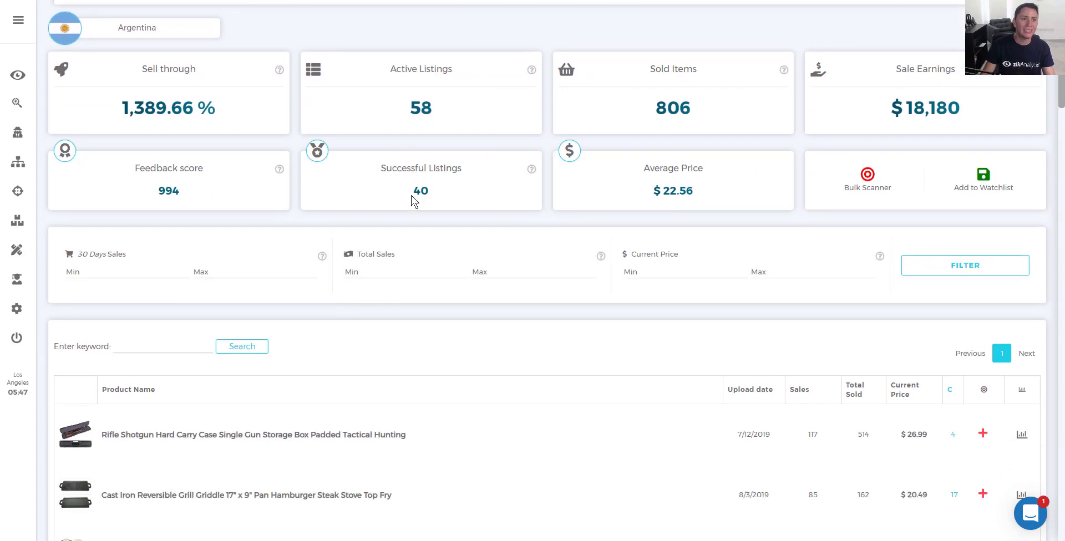
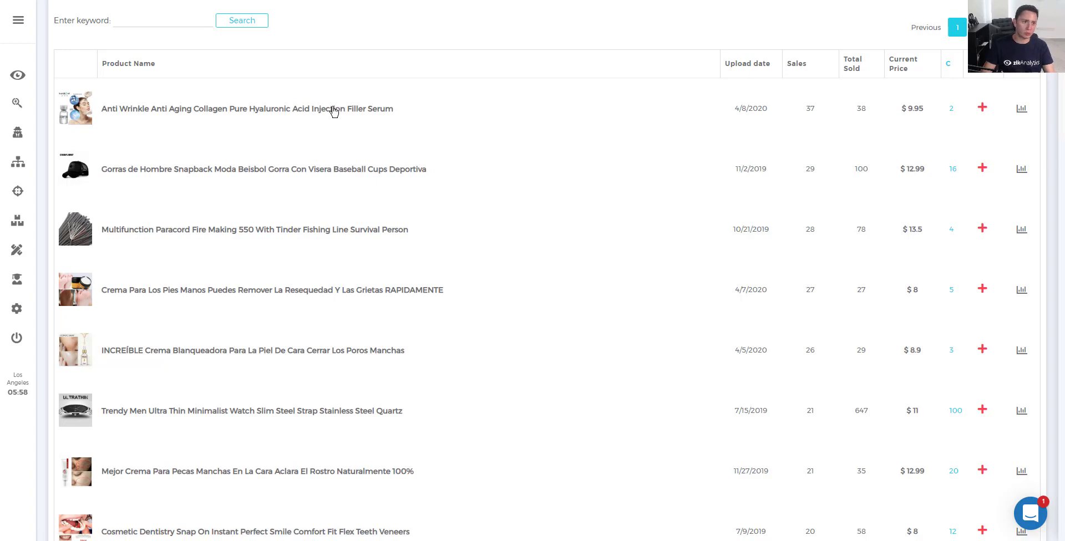
Check the price of the competitor's top-selling Anti Wrinkle Anti Aging Collagen serum and scan its title for matching eBay listings.
mouse_move(80, 107)
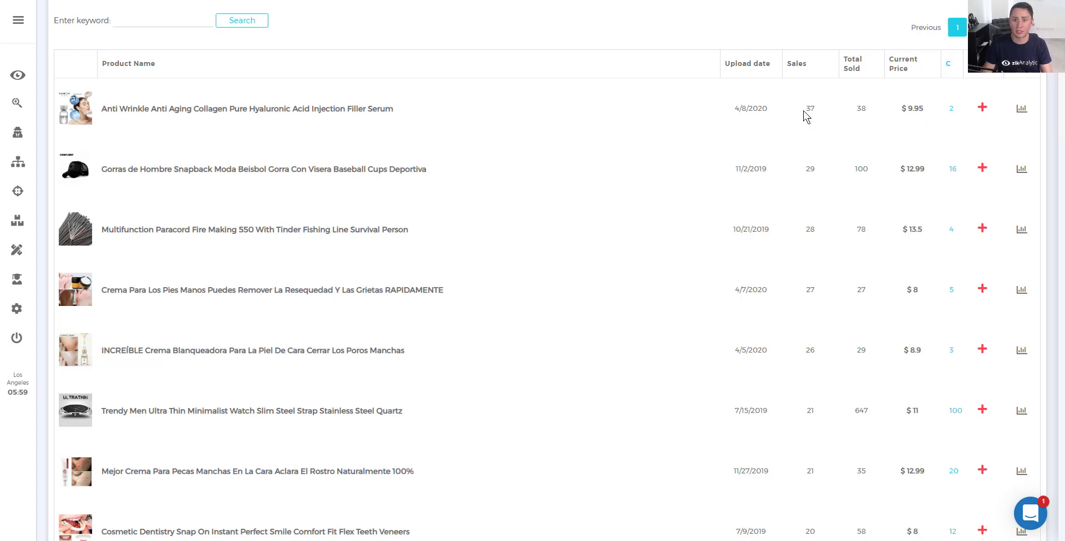
left_click_drag(906, 111, 930, 115)
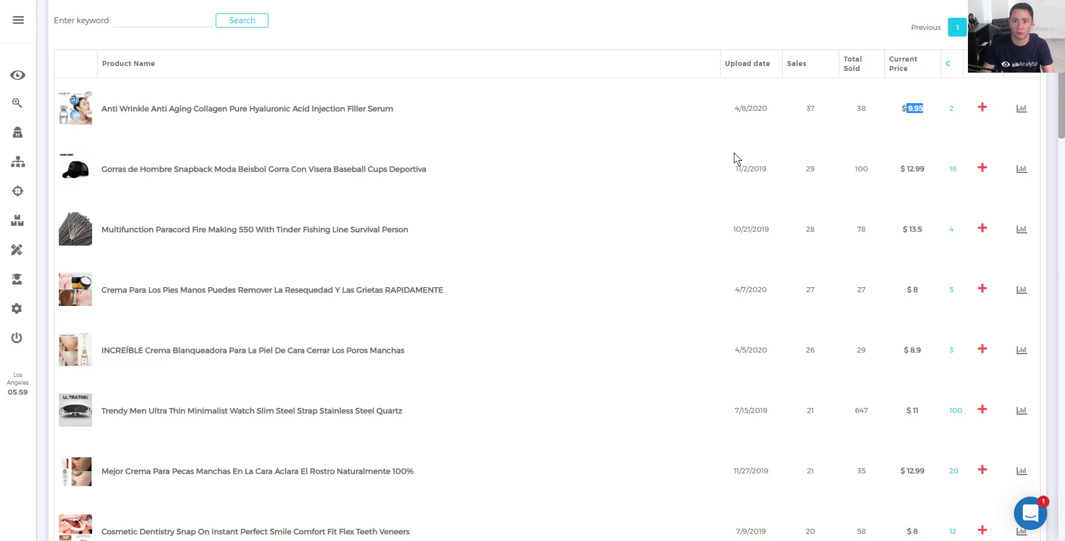
left_click(650, 144)
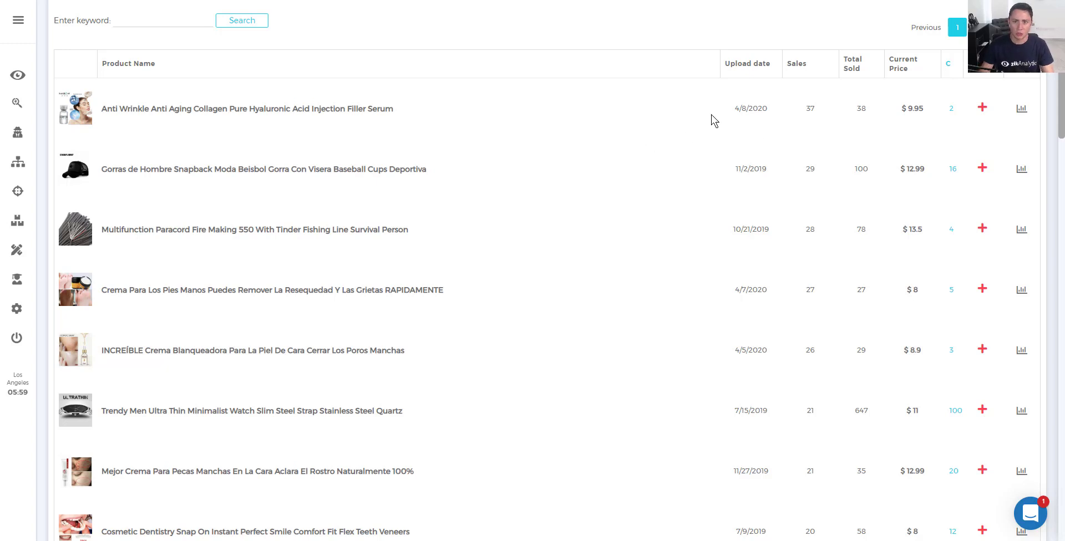
left_click(1021, 108)
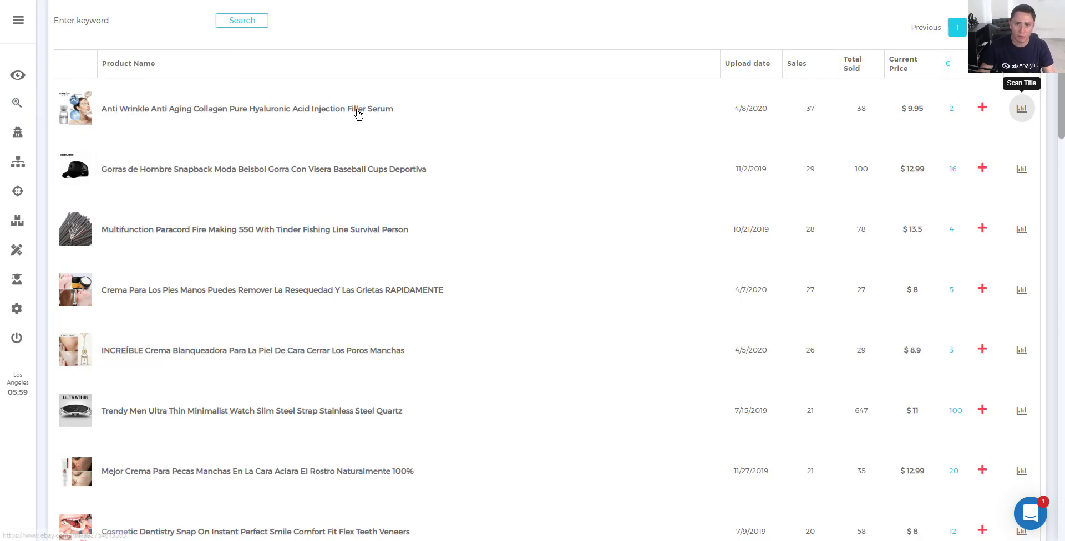
left_click(1021, 109)
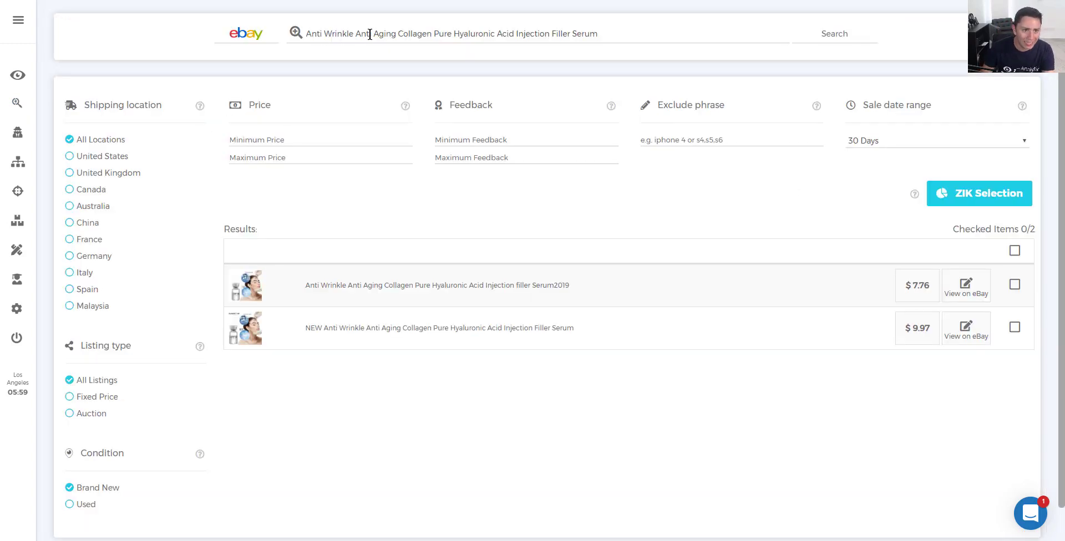
Shorten the scanned title to "Anti Wrinkle Serum", search eBay for it and select all the results for analysis.
left_click_drag(373, 35, 451, 37)
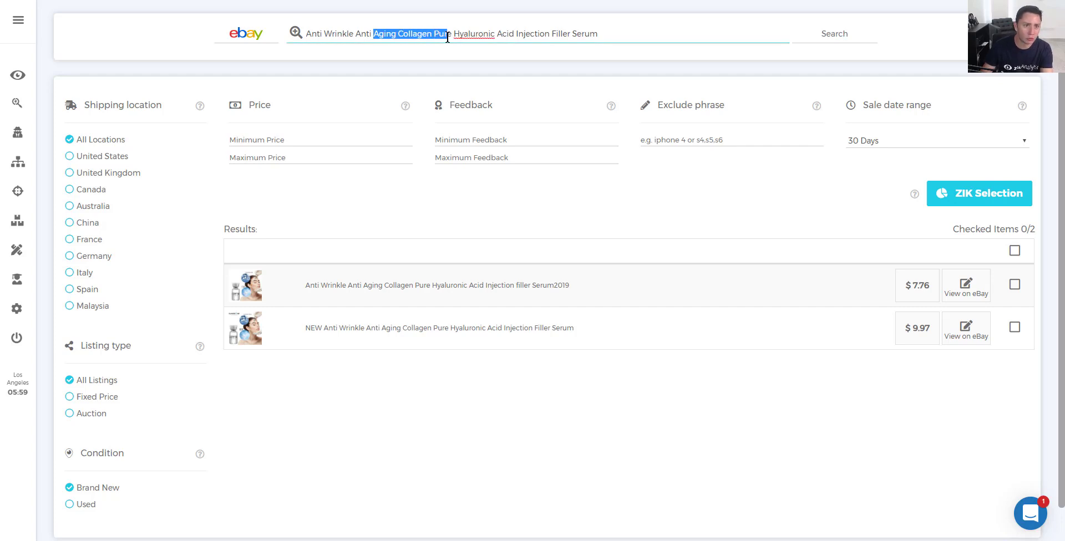
left_click(369, 34)
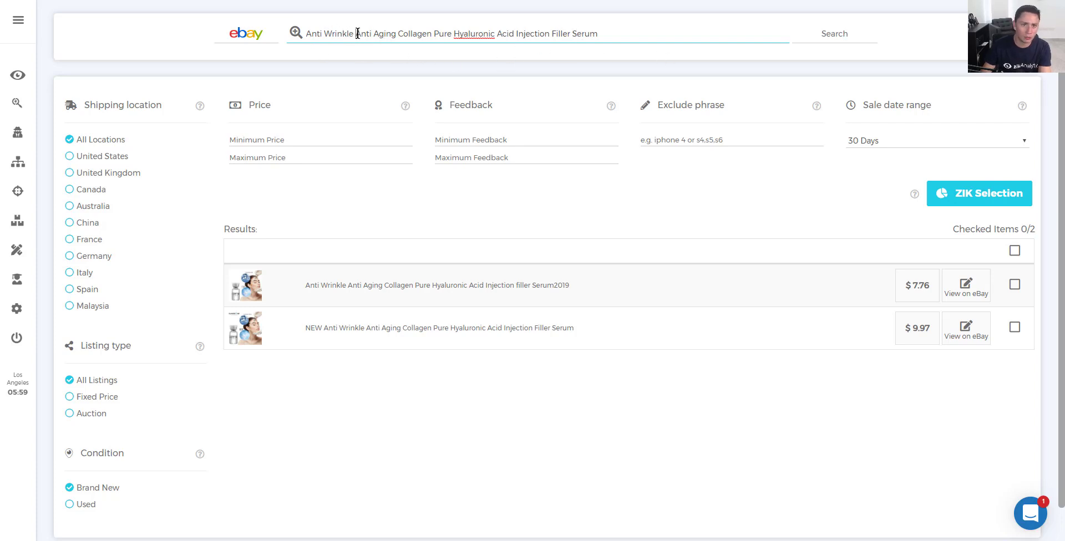
left_click_drag(357, 33, 571, 41)
key("BackSpace")
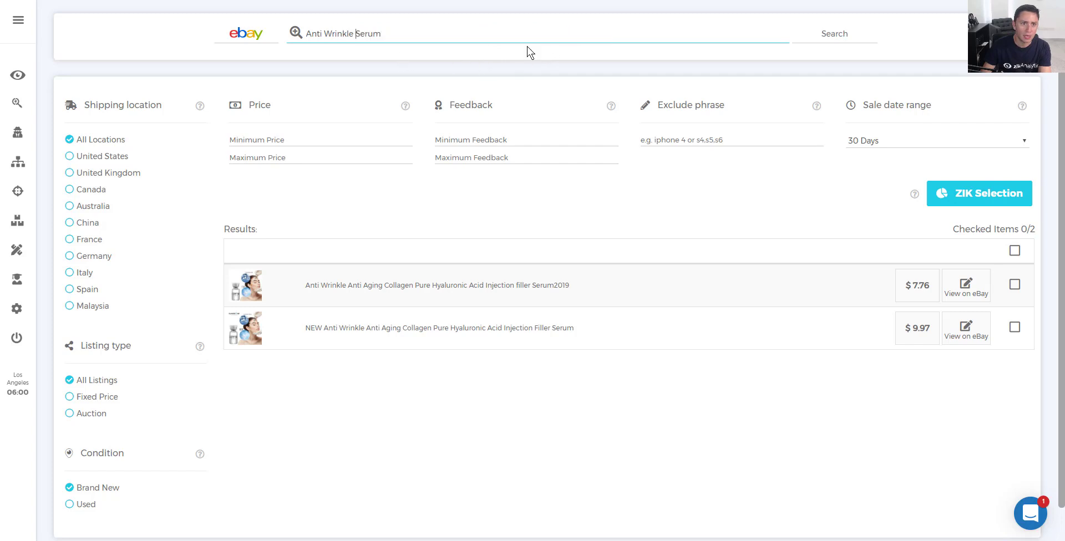
left_click(829, 37)
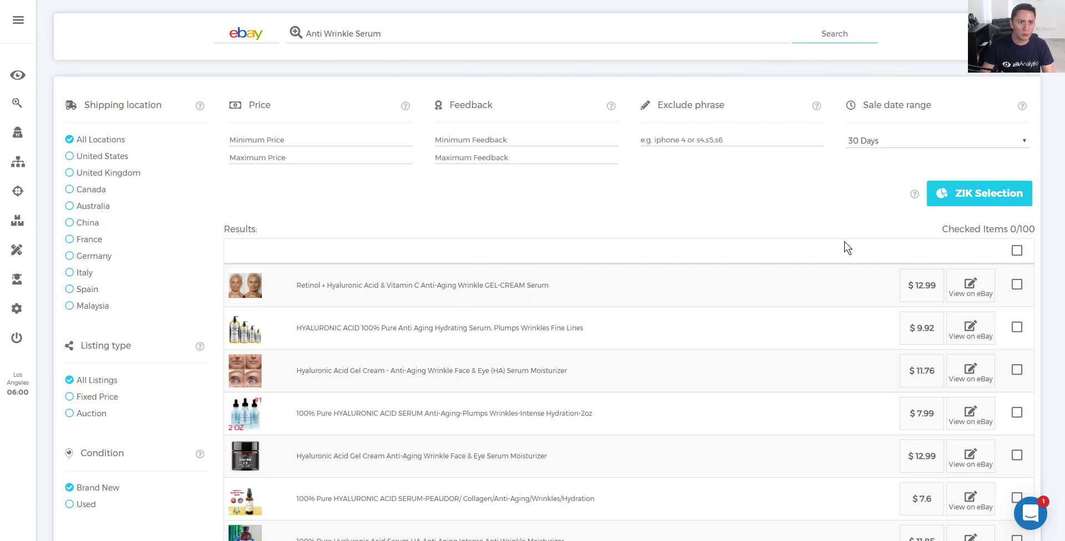
left_click(1017, 250)
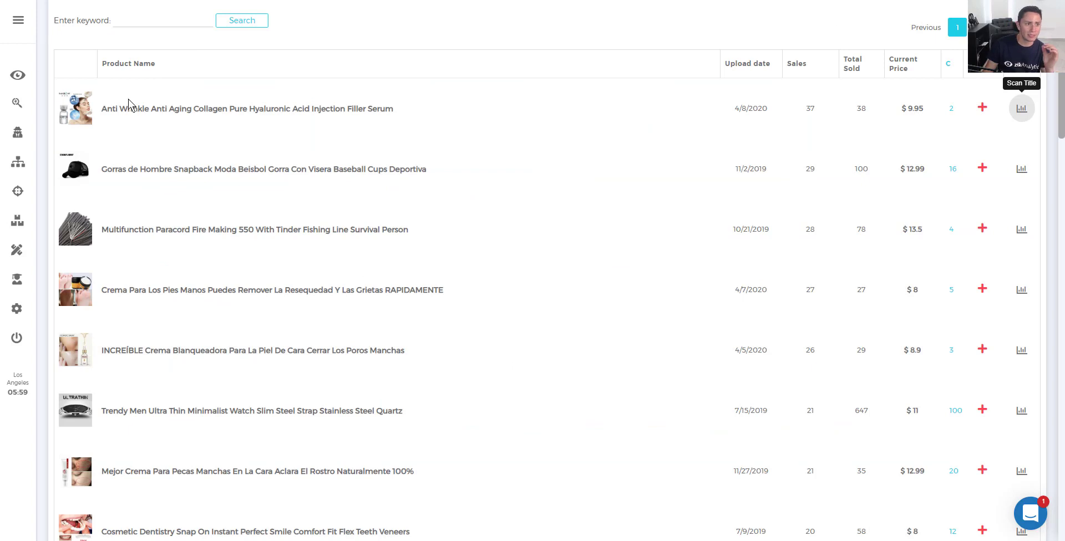
Check the 30-day sales of the anti-wrinkle serum in the competitor's product list.
double_click(814, 108)
left_click_drag(807, 108, 810, 109)
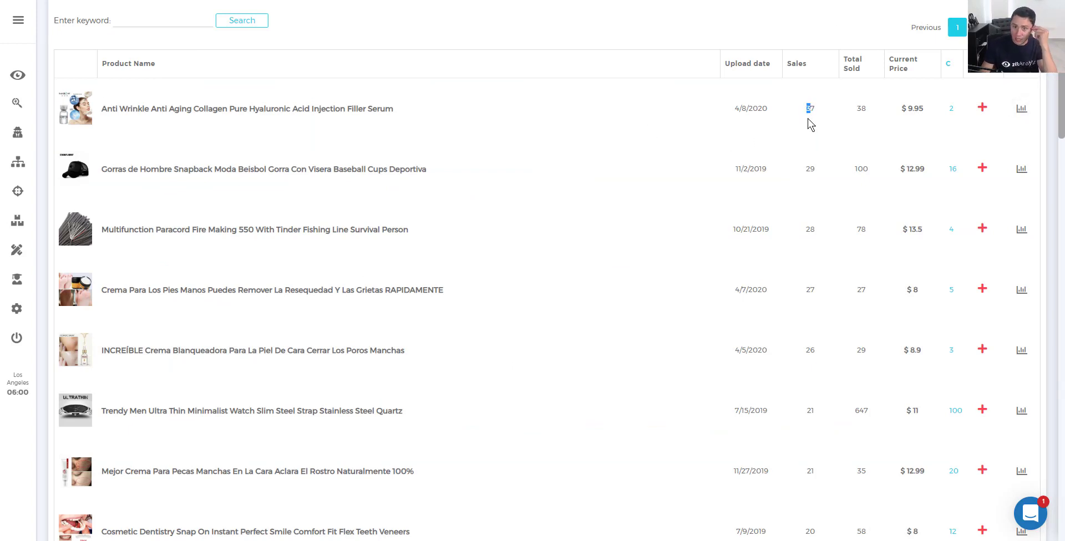
left_click(810, 120)
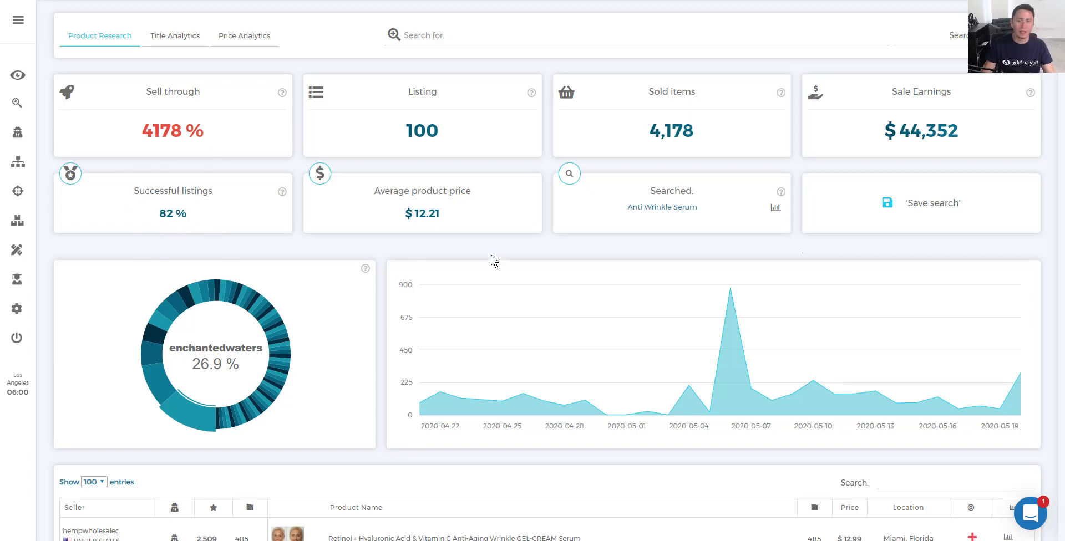
Examine the Anti Wrinkle Serum research results, covering the market statistics, sales chart and best-selling listings, and return to the competitor's products.
scroll(479, 174, "down", 8)
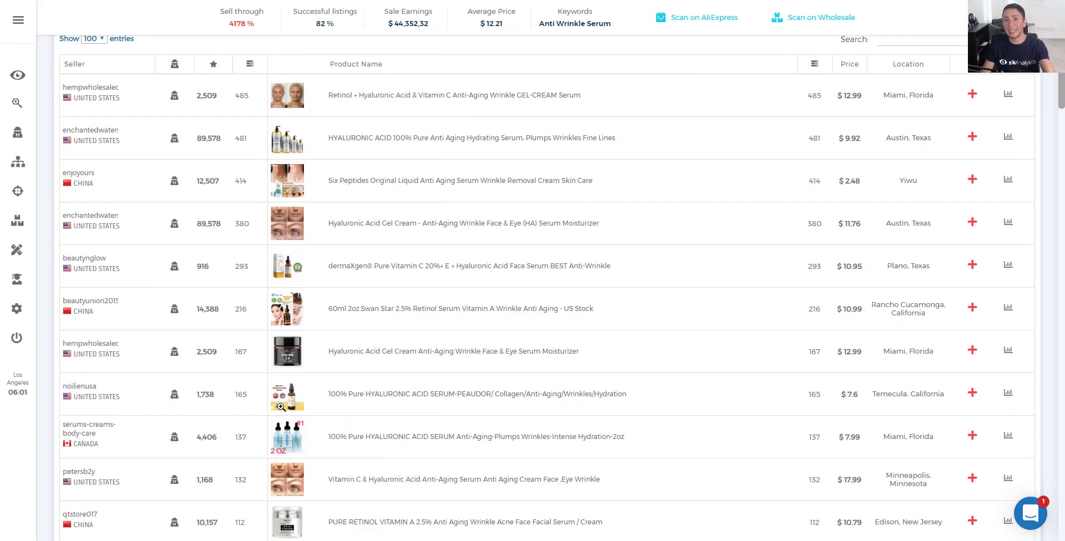
scroll(553, 342, "up", 3)
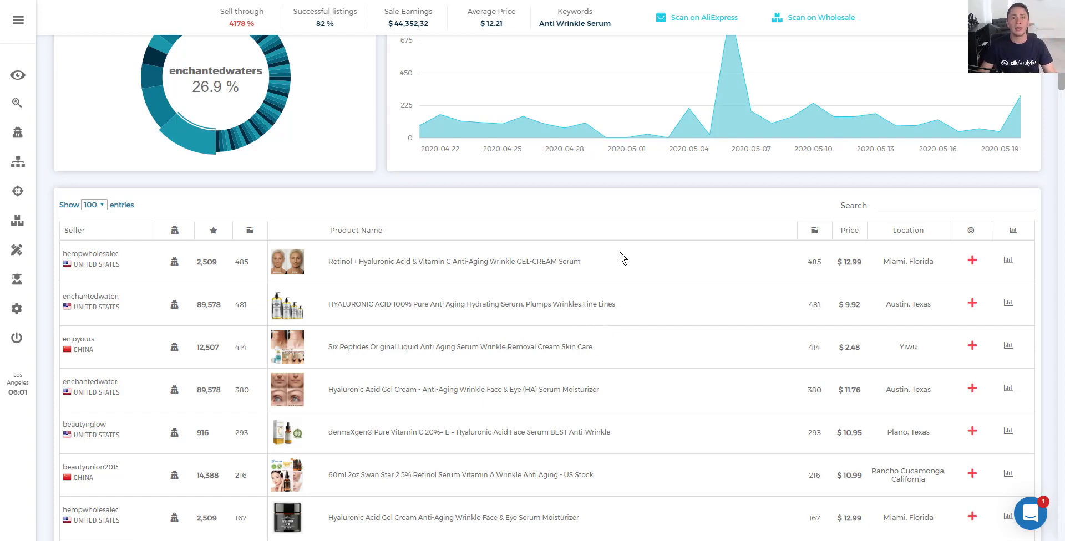
scroll(623, 322, "up", 5)
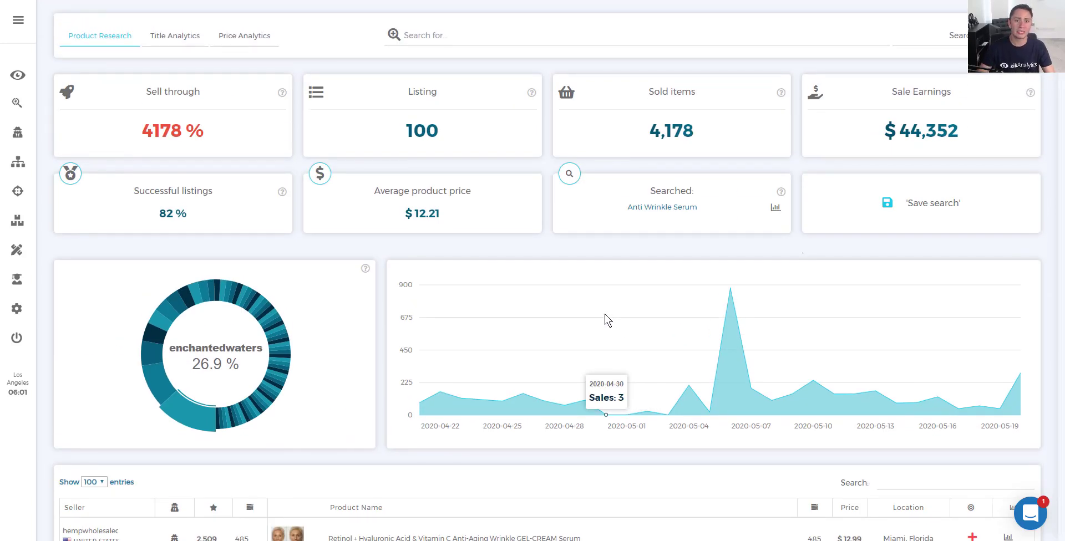
left_click(176, 35)
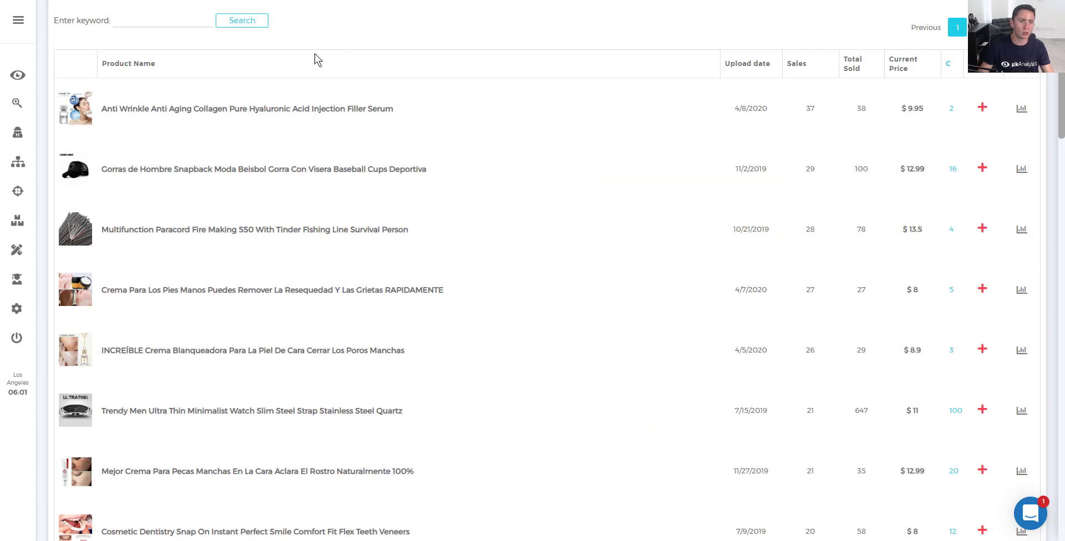